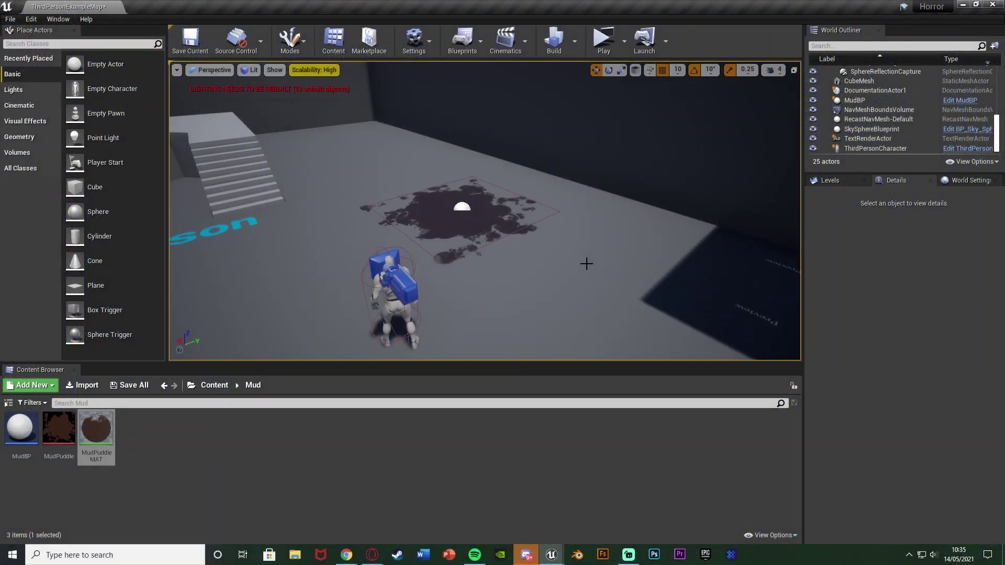
# Place a second MudBP puddle on the floor near the stairs, rotate it about the vertical axis and scale it to 0.5.
pyautogui.moveTo(563, 245); pyautogui.dragTo(564, 245, button='right')
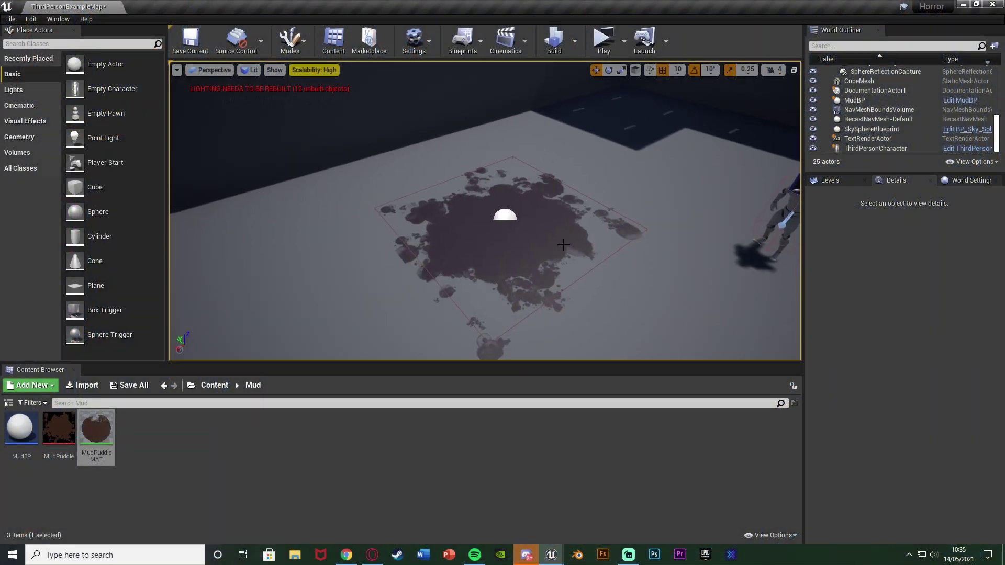
pyautogui.moveTo(333, 262); pyautogui.dragTo(332, 263, button='right')
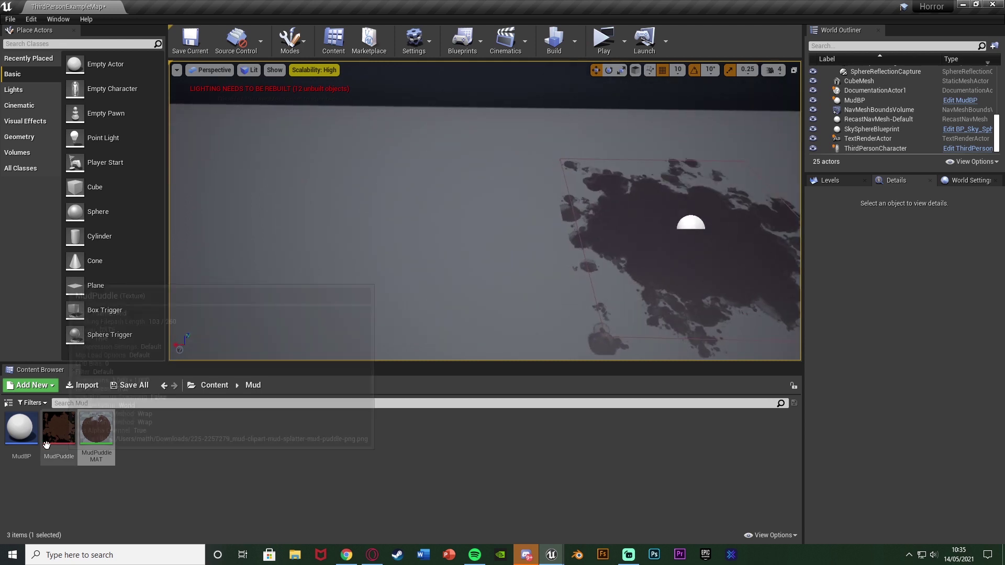
pyautogui.moveTo(24, 432); pyautogui.dragTo(225, 201)
pyautogui.press('space')
pyautogui.press('space')
pyautogui.press('space')
pyautogui.press('space')
pyautogui.moveTo(294, 213); pyautogui.dragTo(262, 226)
pyautogui.press('space')
pyautogui.press('space')
pyautogui.moveTo(294, 214); pyautogui.dragTo(294, 214, button='right')
pyautogui.moveTo(396, 201); pyautogui.dragTo(397, 200, button='right')
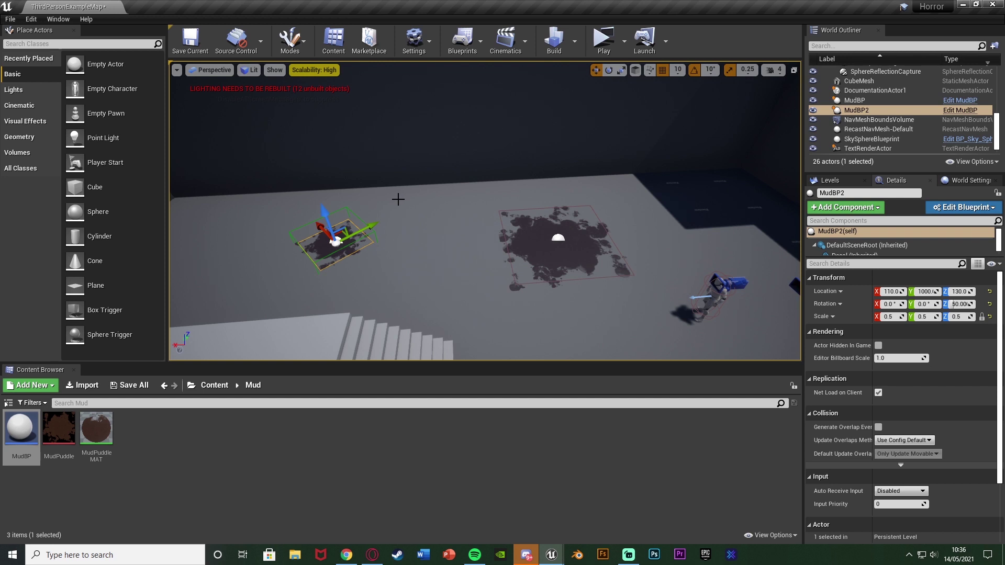
pyautogui.press('Escape')
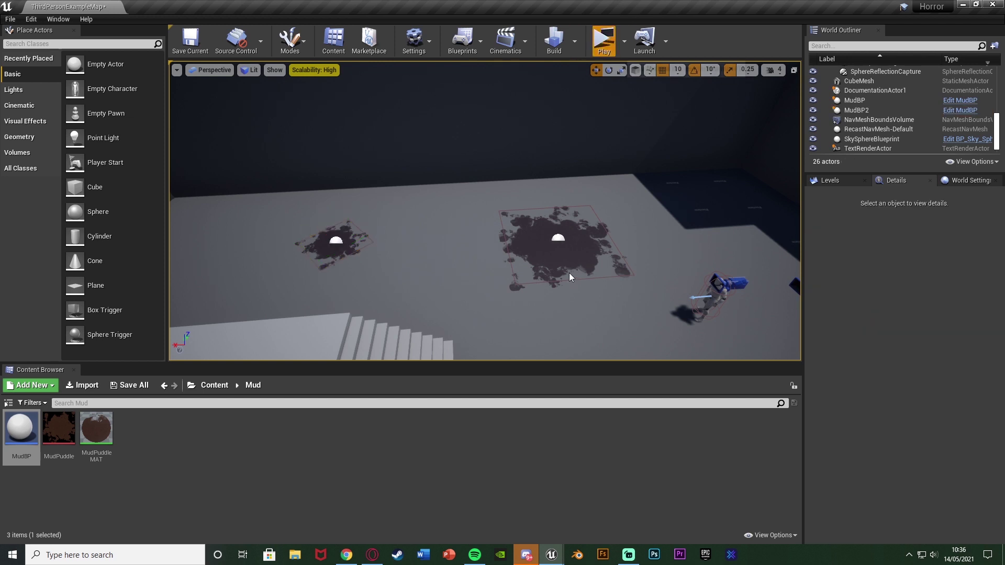
# Play-test the level by running and jumping the character across both mud puddles, and end the play session.
pyautogui.hotkey('alt', 'p')
pyautogui.press('w')
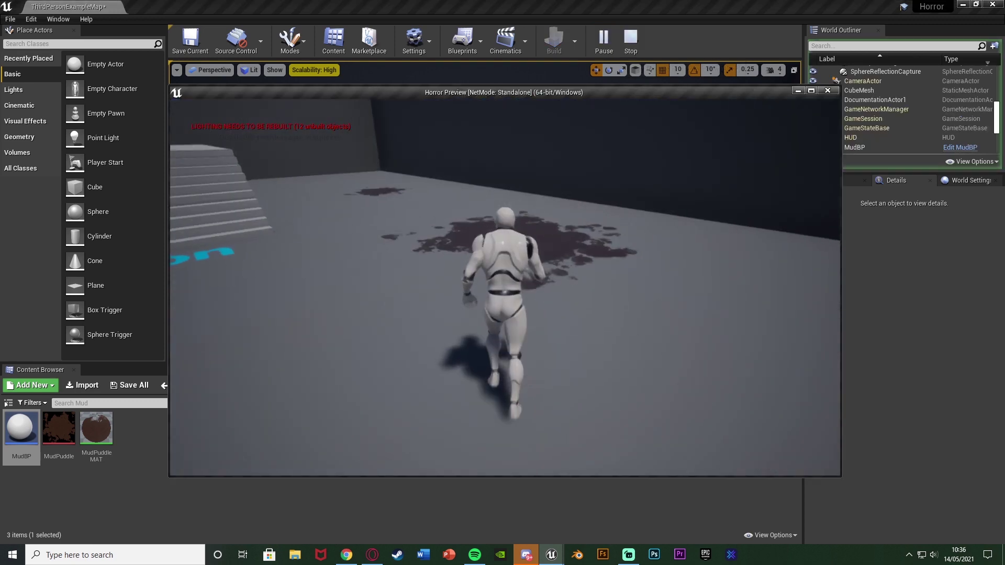
pyautogui.press('a')
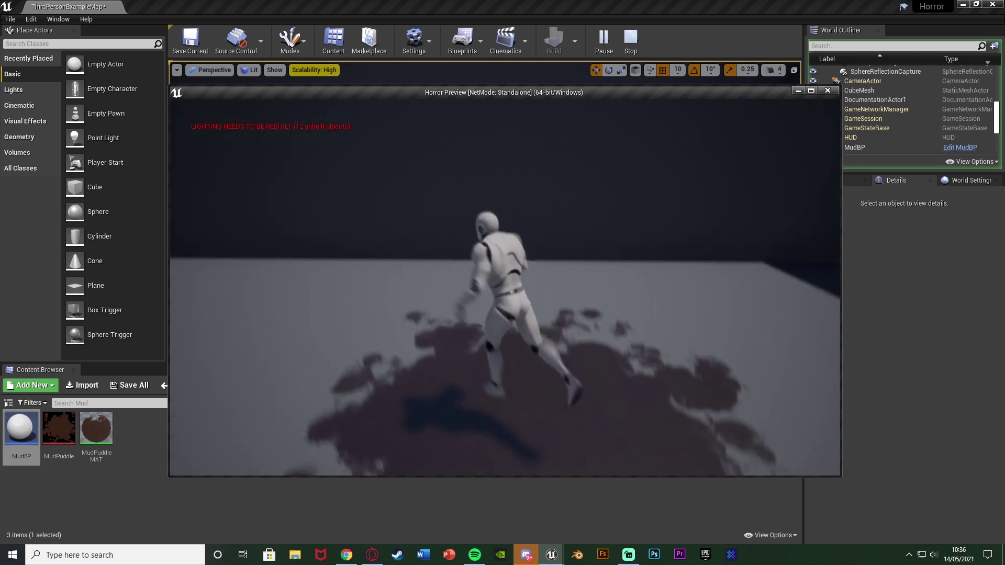
pyautogui.press('space')
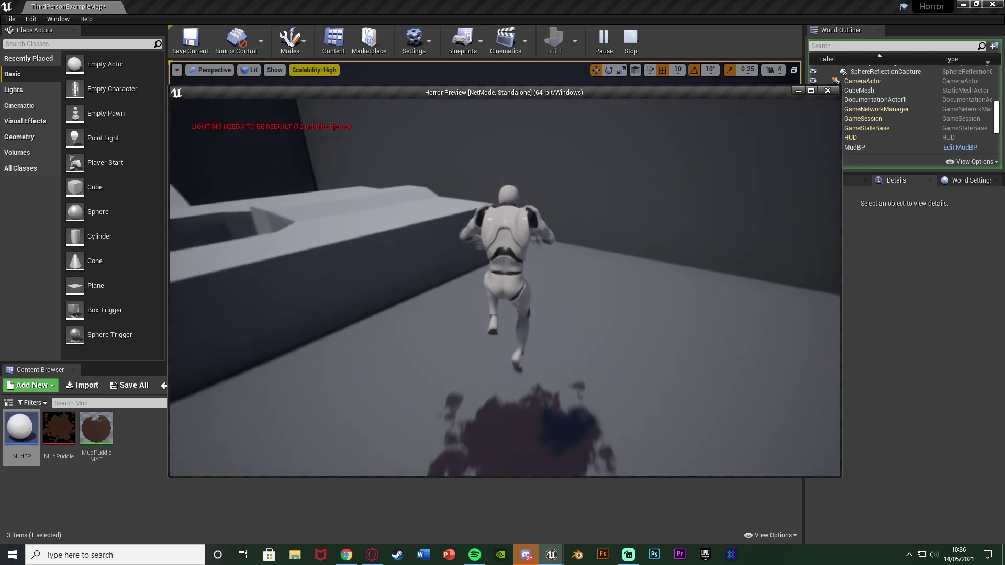
pyautogui.press('space')
pyautogui.press('w')
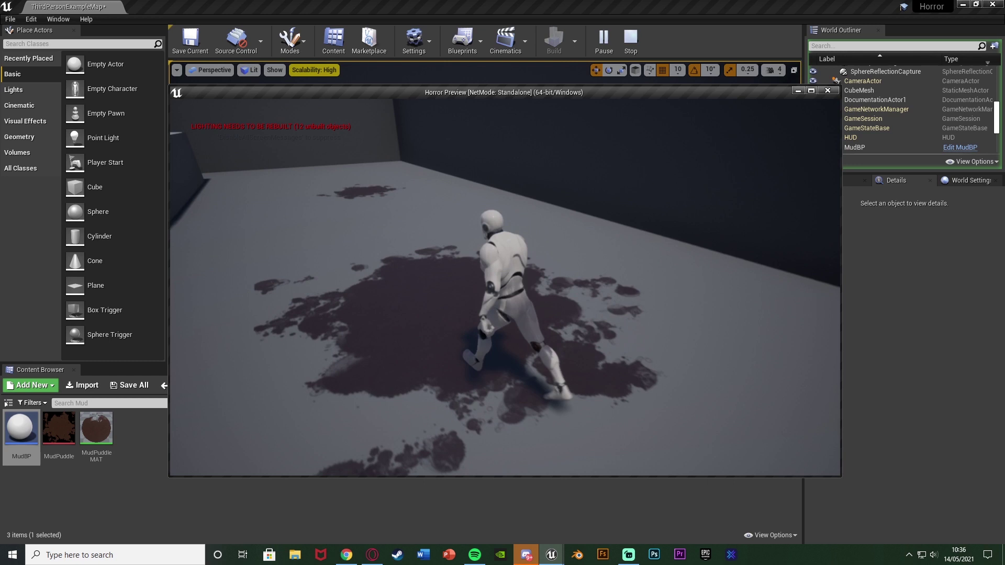
pyautogui.press('w')
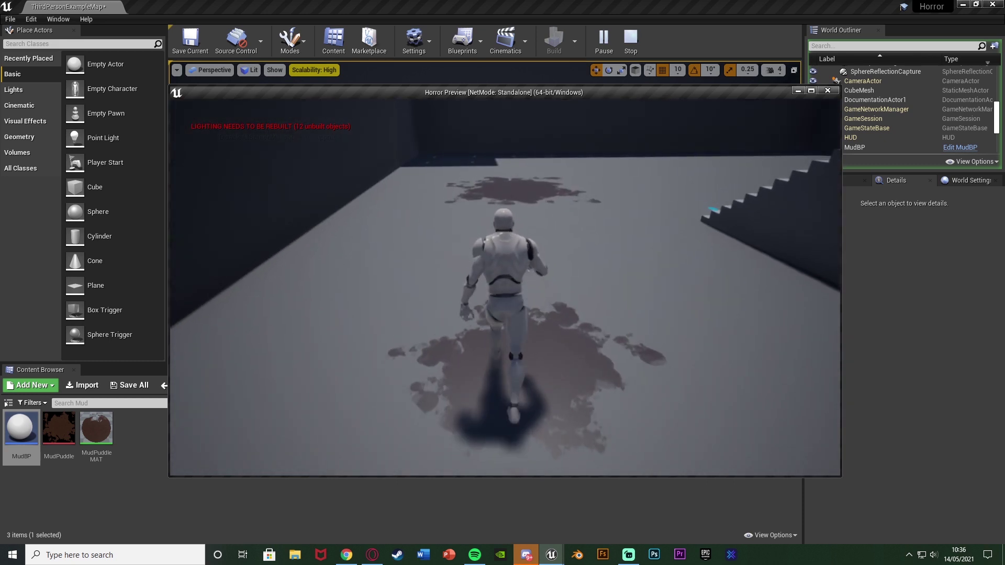
pyautogui.press('Escape')
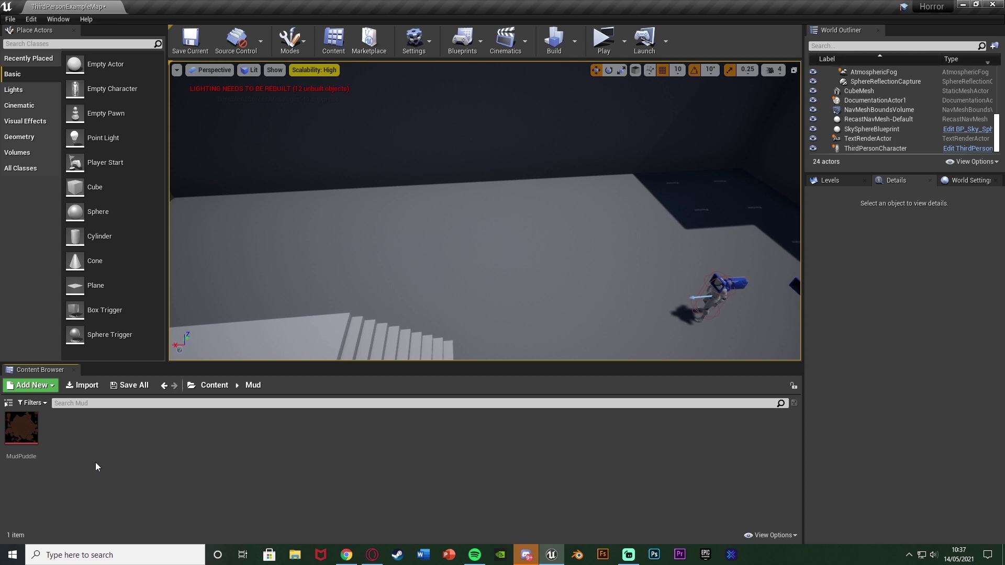
# Create a material named MudPuddle_Mat from the MudPuddle texture and open it for editing.
pyautogui.rightClick(23, 428)
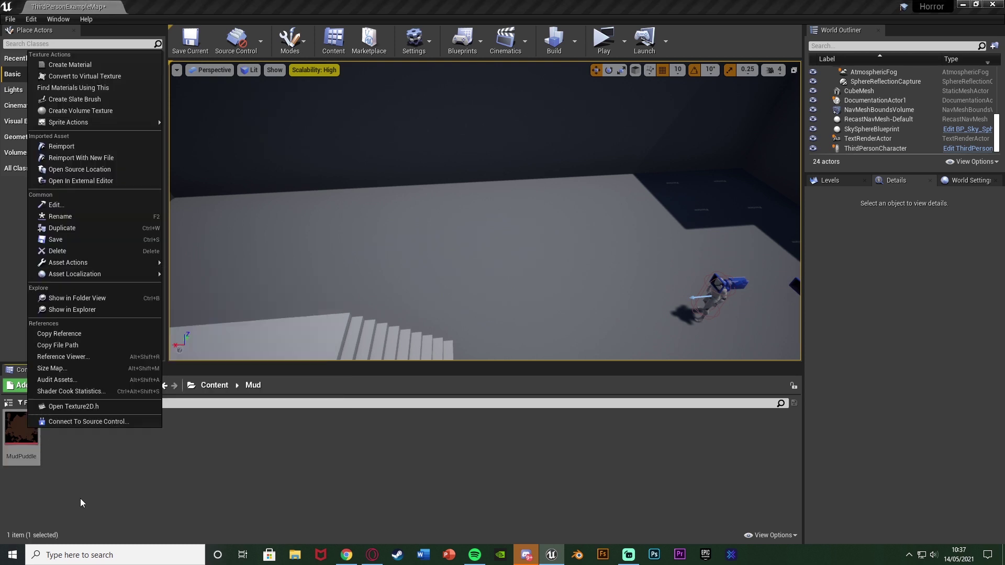
pyautogui.click(86, 65)
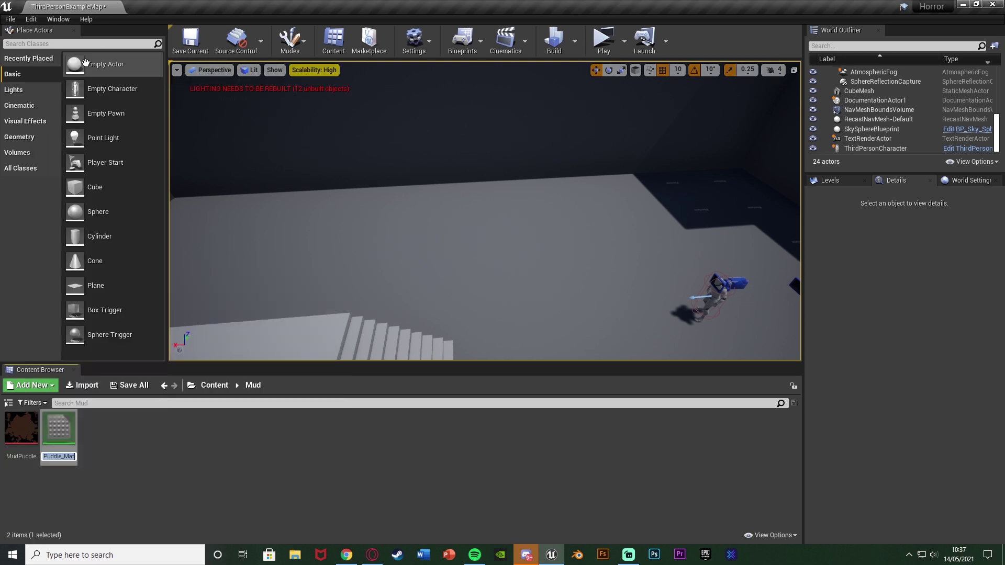
pyautogui.press('Return')
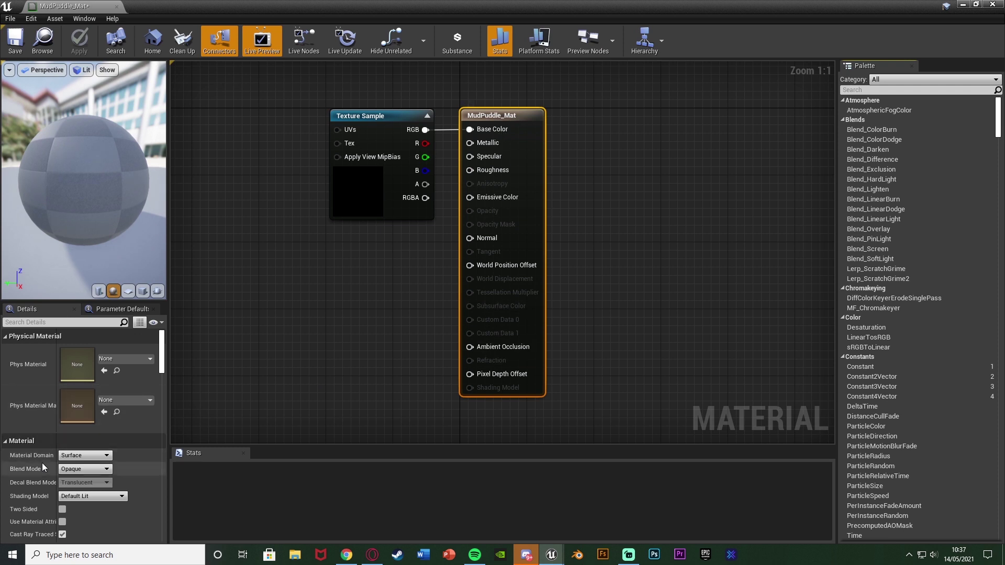
# Set the material's domain to Deferred Decal and its blend mode to Translucent.
pyautogui.click(74, 456)
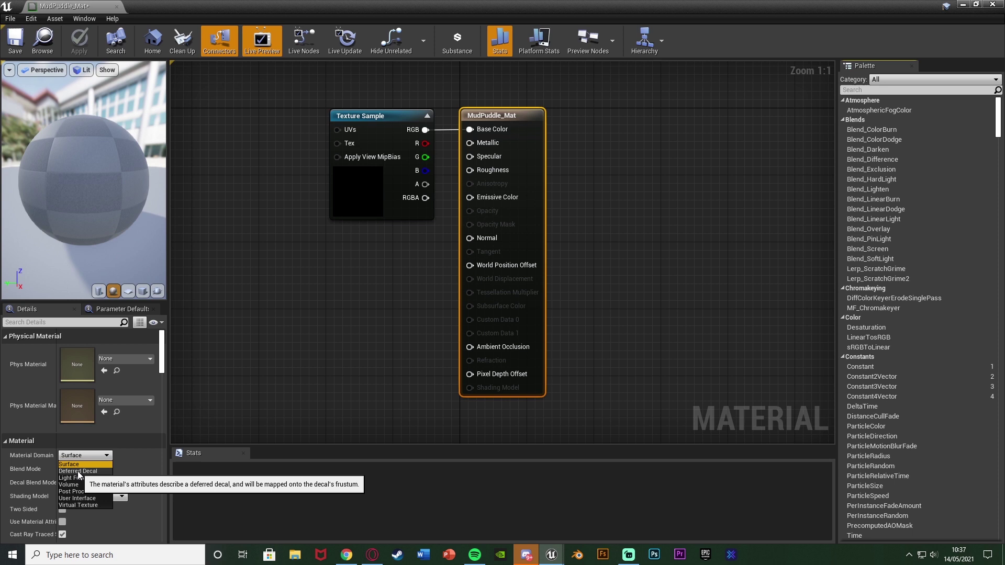
pyautogui.click(77, 472)
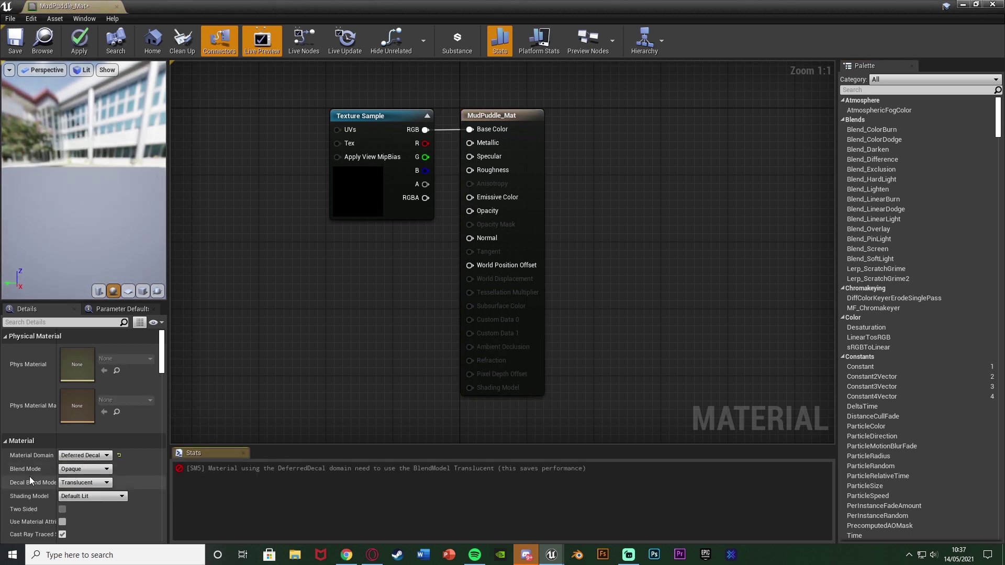
pyautogui.click(84, 469)
pyautogui.click(84, 491)
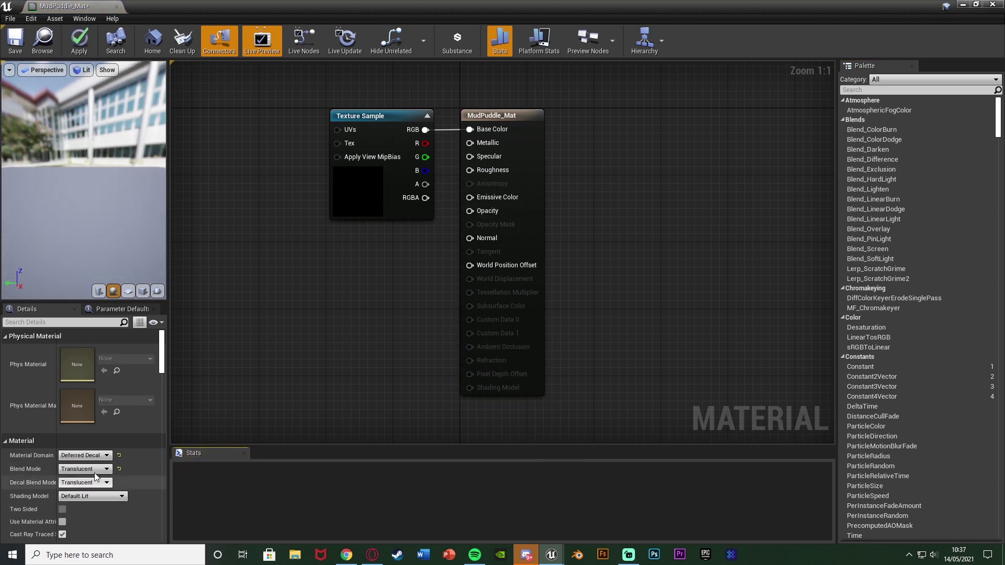
# Connect the Texture Sample's alpha output to the material's Opacity input, and apply and save the material.
pyautogui.moveTo(431, 186); pyautogui.dragTo(469, 211)
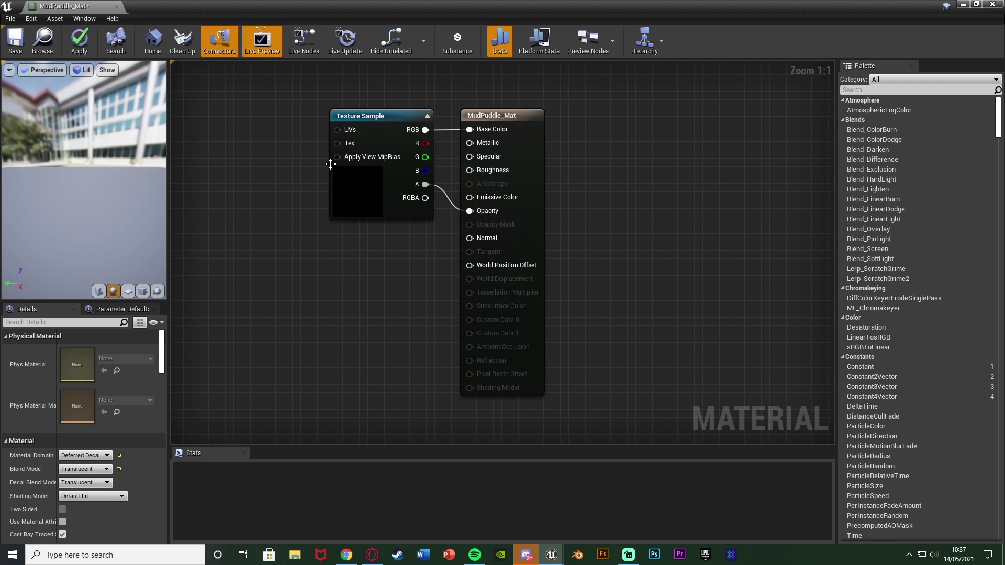
pyautogui.click(80, 49)
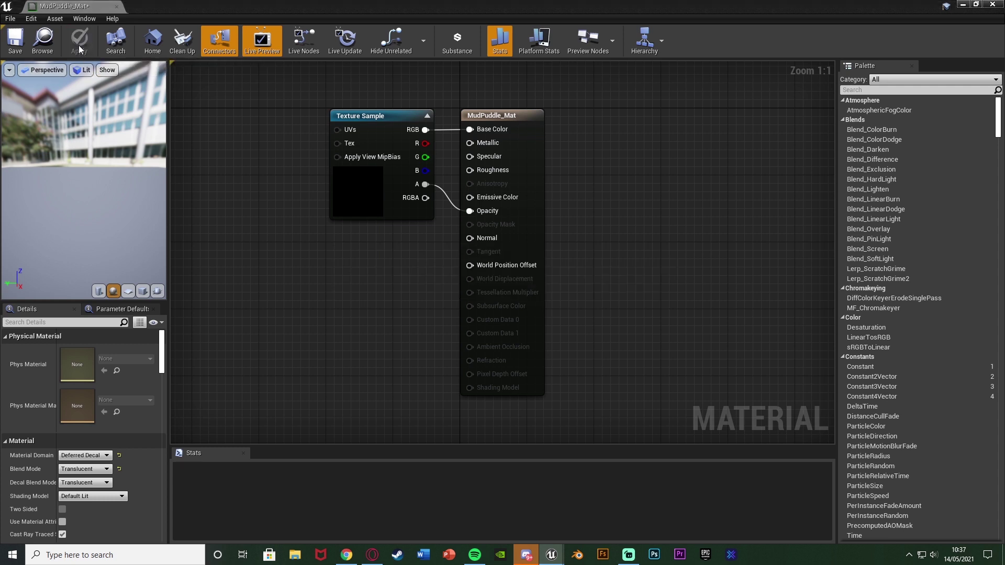
pyautogui.click(16, 42)
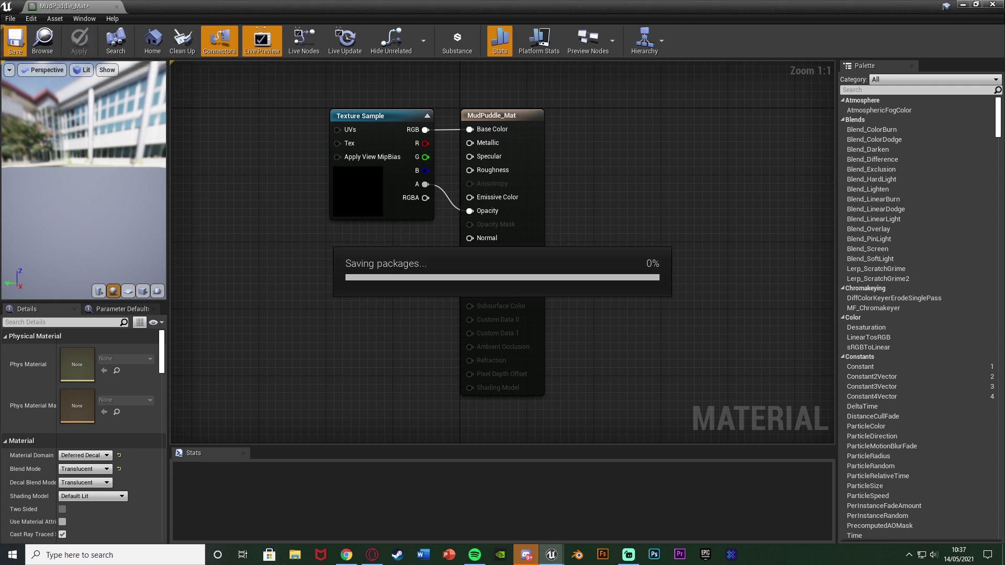
pyautogui.moveTo(105, 204); pyautogui.dragTo(131, 259)
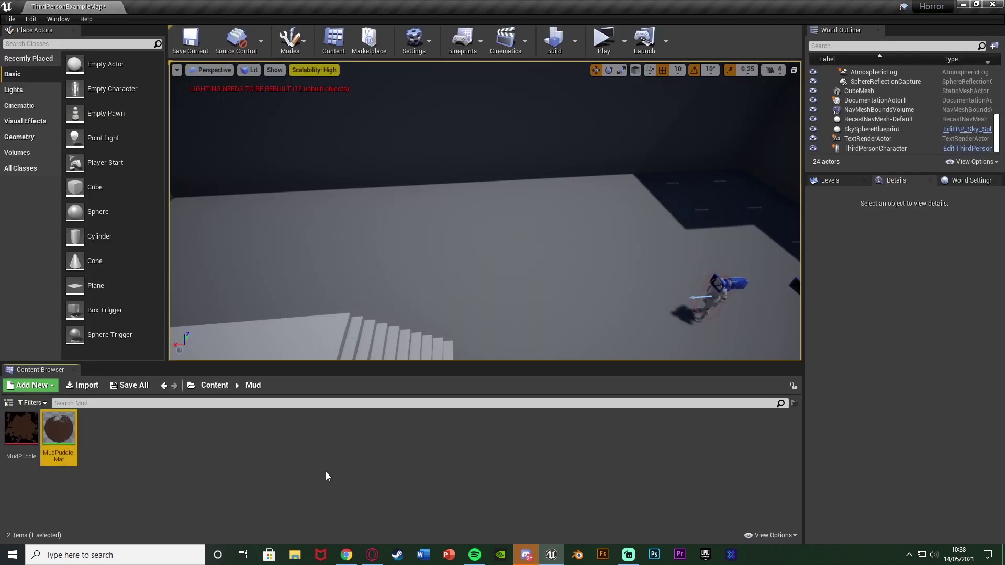
# Create an Actor Blueprint class named MudPuddleBP in the Mud folder and open it.
pyautogui.rightClick(326, 473)
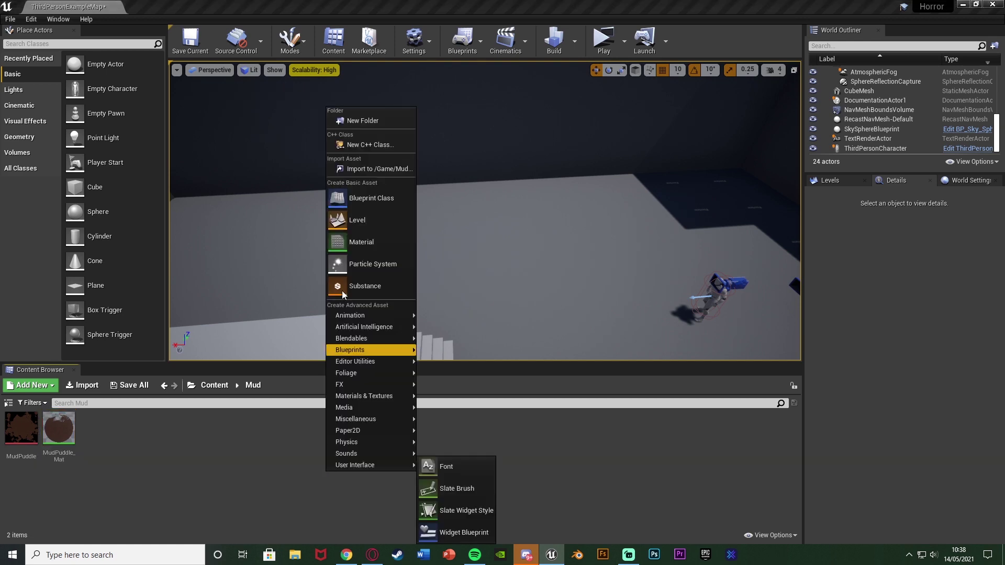
pyautogui.click(369, 198)
pyautogui.click(399, 189)
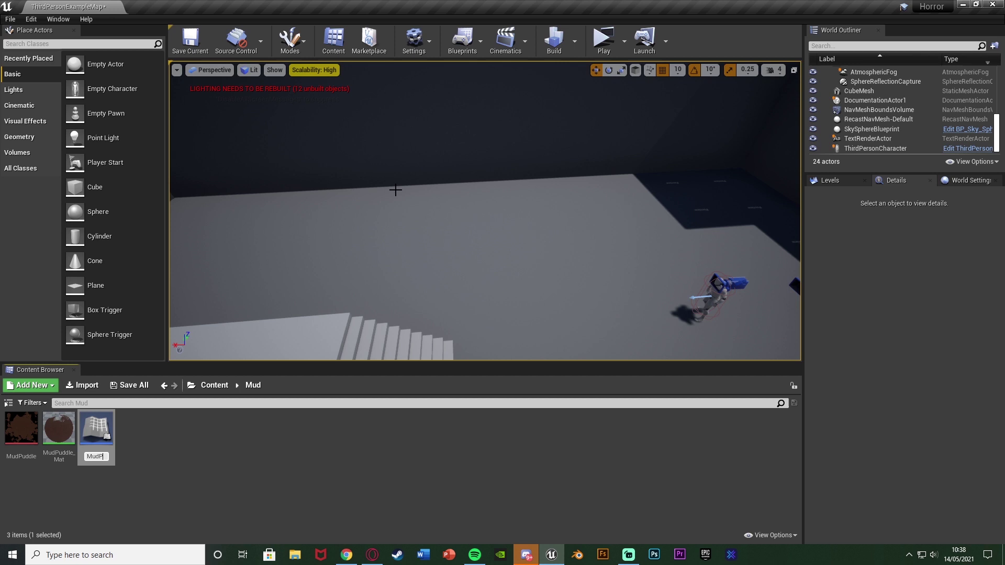
pyautogui.write('MudPudde')
pyautogui.press('BackSpace')
pyautogui.write('leBP')
pyautogui.press('Return')
pyautogui.press('Return')
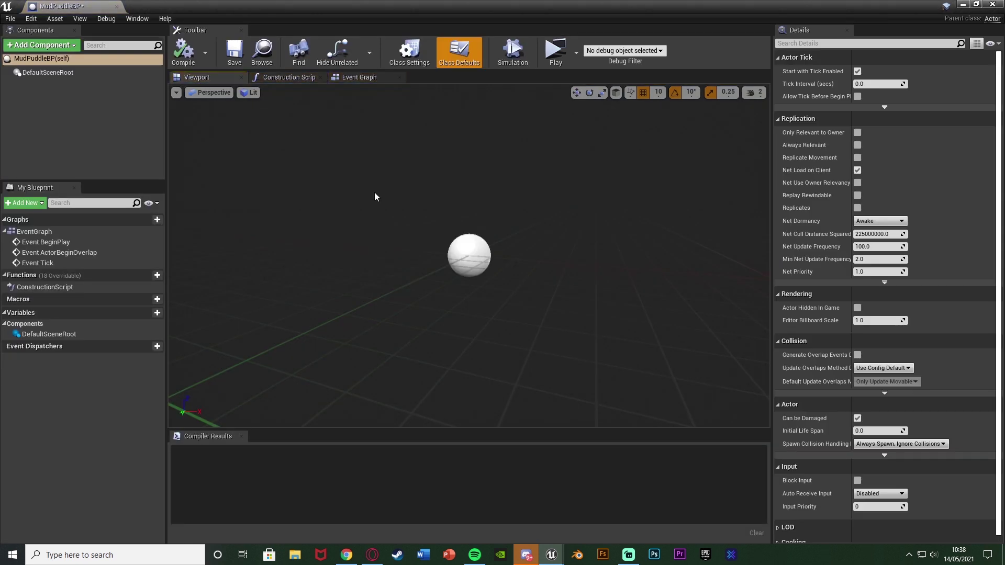
# Add a Decal component to the MudPuddleBP blueprint and set its Y rotation to -90°.
pyautogui.click(60, 45)
pyautogui.write('decal')
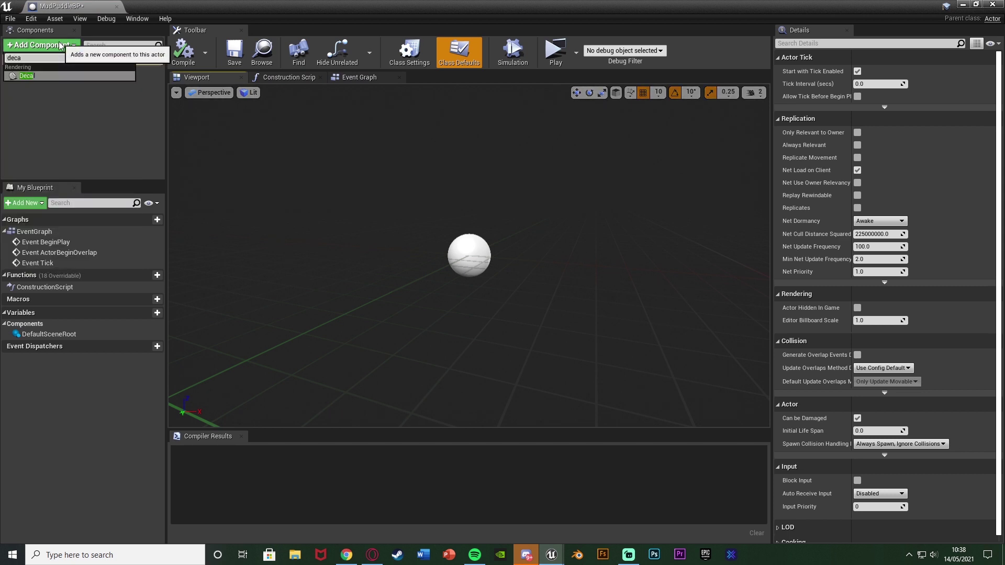
pyautogui.press('Return')
pyautogui.press('Return')
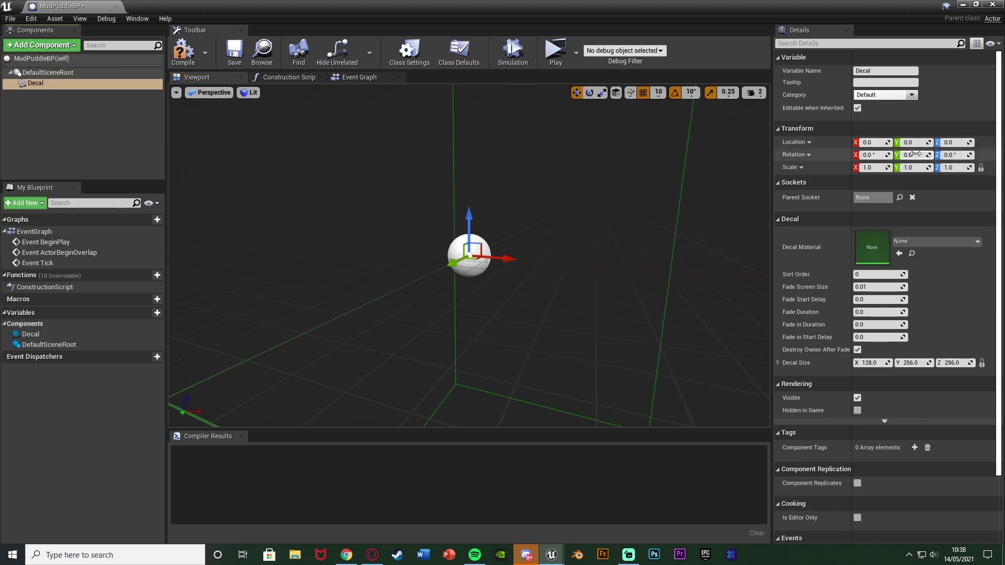
pyautogui.click(914, 155)
pyautogui.write('-90')
pyautogui.press('Return')
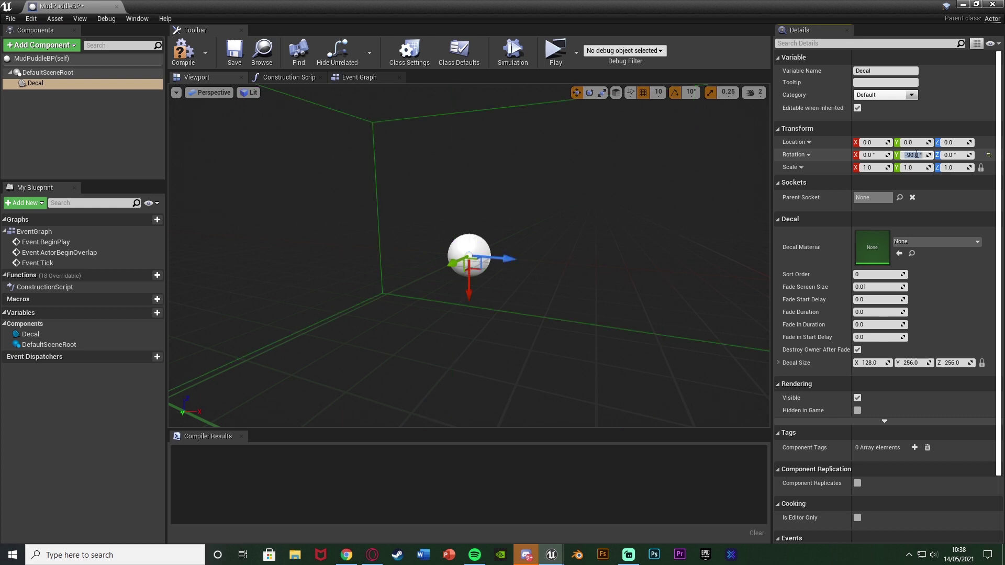
# Assign MudPuddle_Mat as the Decal component's decal material.
pyautogui.moveTo(509, 223)
pyautogui.mouseDown(button='right')
pyautogui.moveTo(517, 249)
pyautogui.moveTo(511, 234)
pyautogui.mouseUp(button='right')
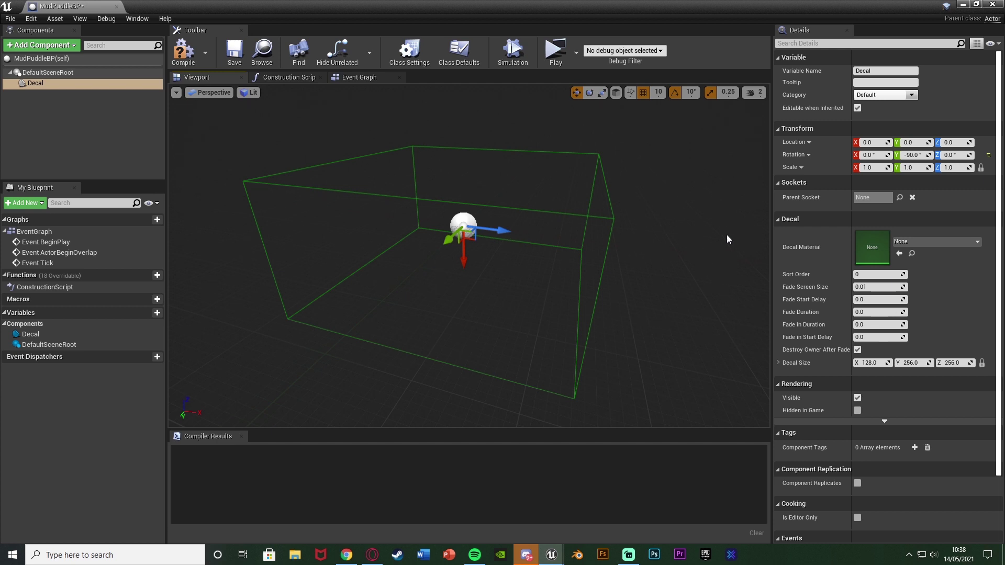
pyautogui.click(901, 241)
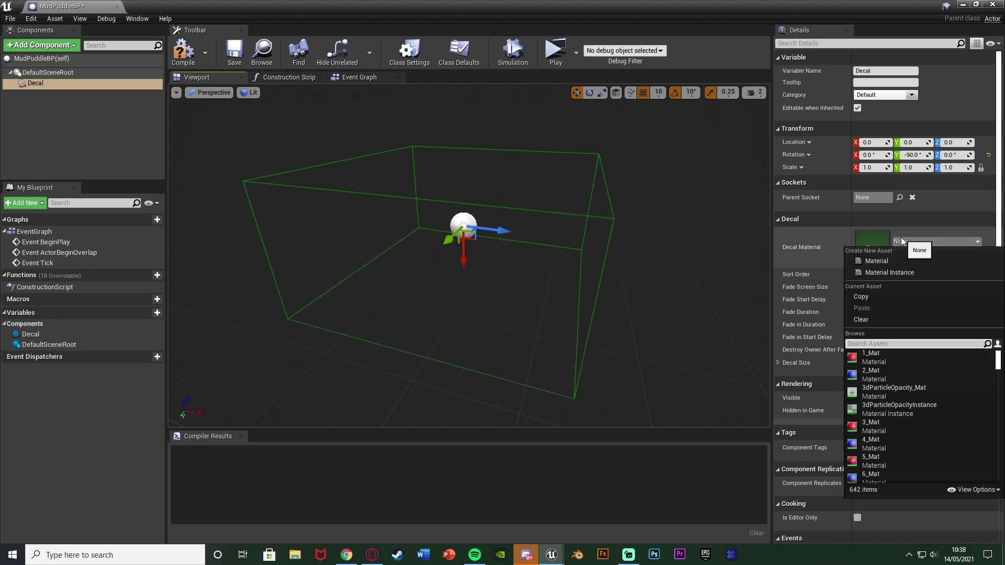
pyautogui.write('puddle')
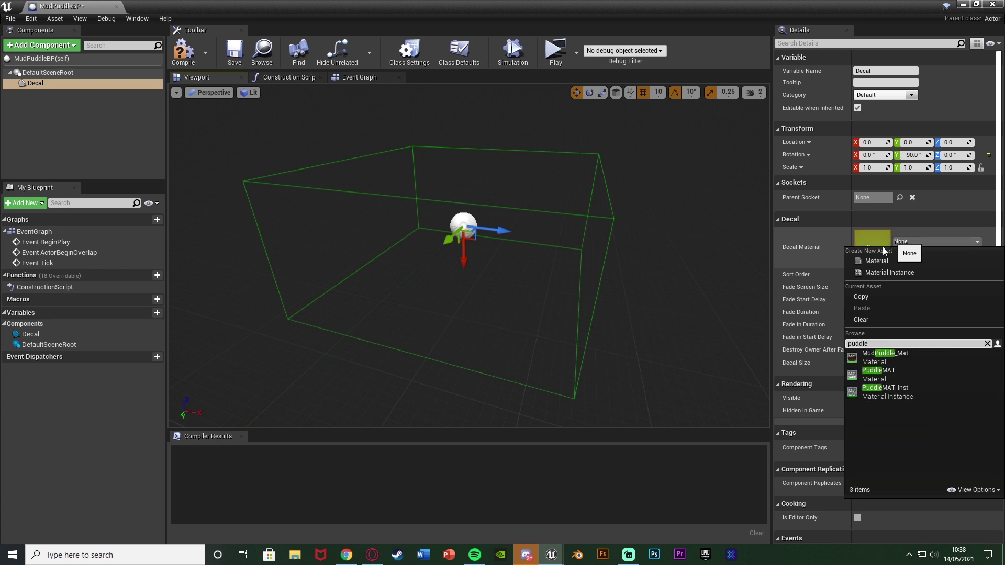
pyautogui.click(885, 356)
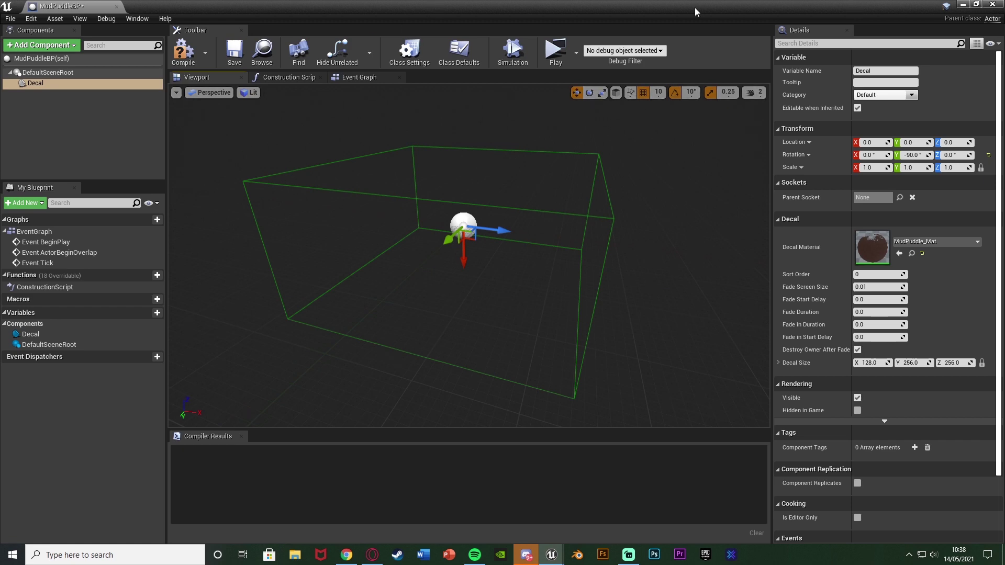
# Restore the blueprint editor to a smaller floating window and arrange it so the level viewport and content folder remain accessible.
pyautogui.click(977, 4)
pyautogui.moveTo(586, 35); pyautogui.dragTo(637, 21)
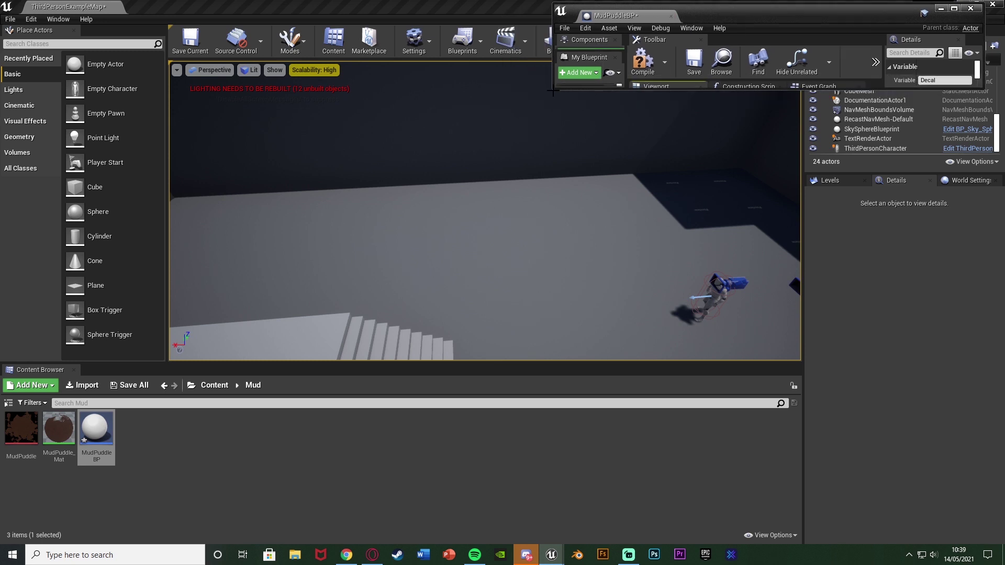
pyautogui.moveTo(553, 91); pyautogui.dragTo(532, 396)
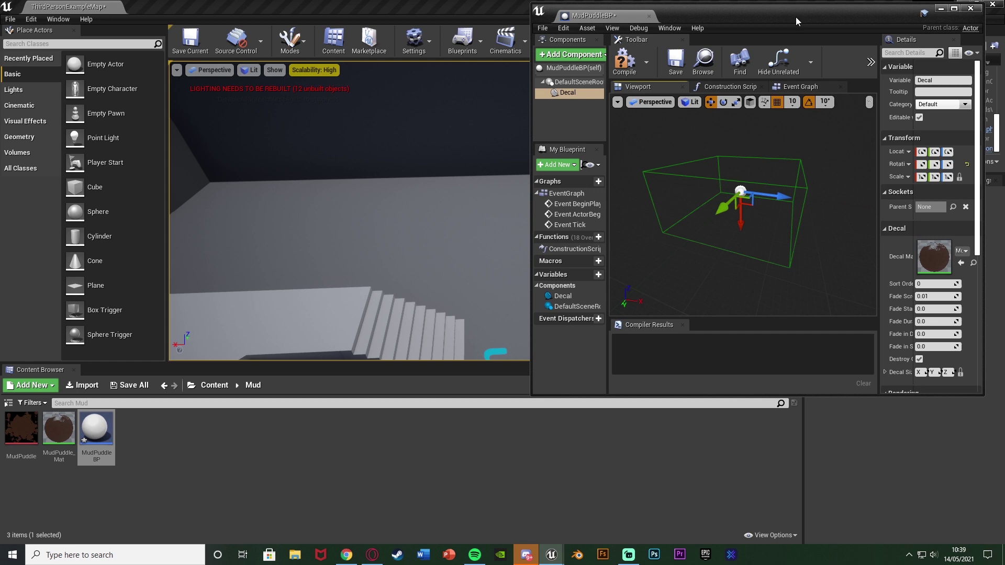
pyautogui.moveTo(796, 21); pyautogui.dragTo(271, 28)
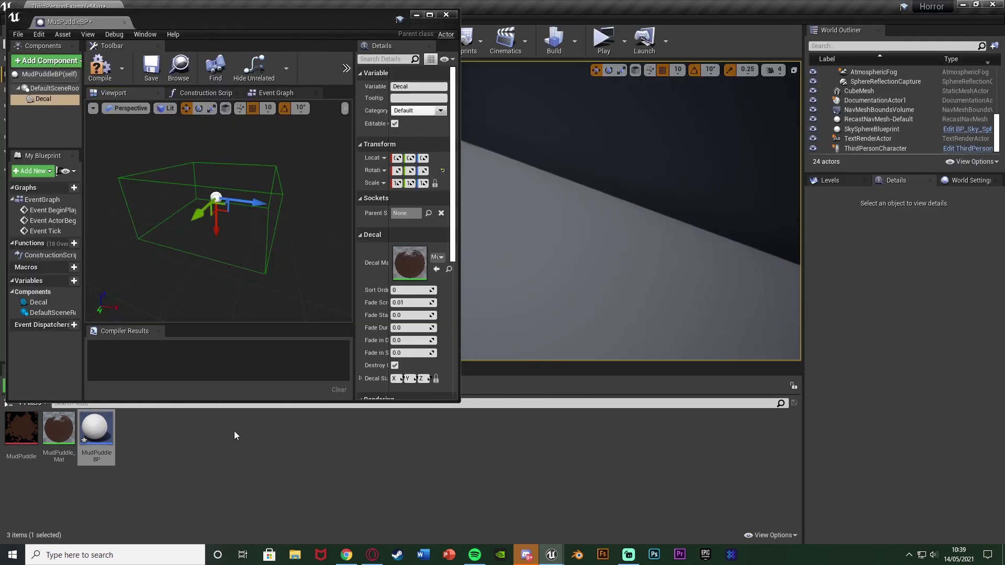
# Place a MudPuddleBP actor on the level floor near the dark wall and view its decal up close.
pyautogui.moveTo(96, 430); pyautogui.dragTo(546, 259)
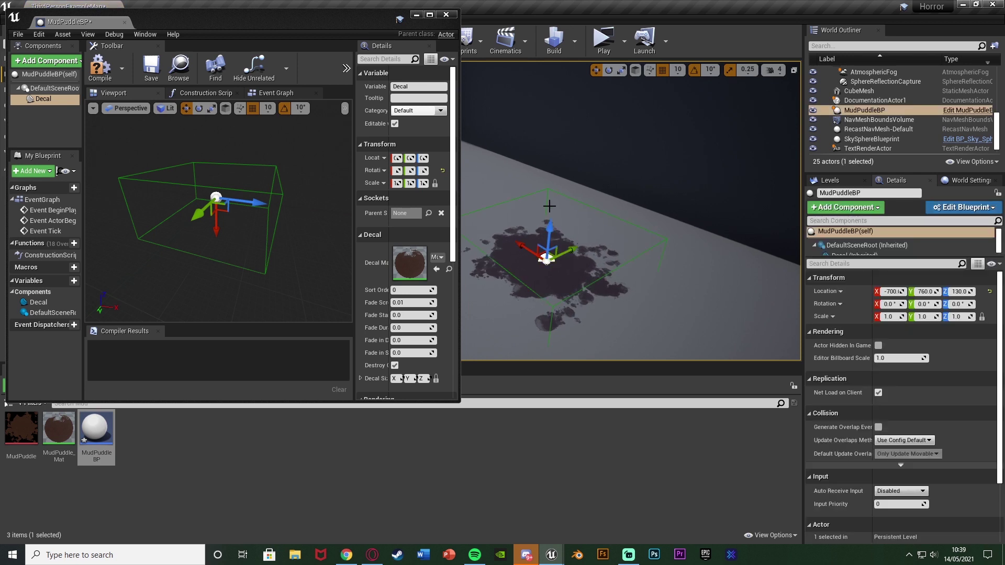
pyautogui.moveTo(630, 245); pyautogui.dragTo(597, 243, button='right')
pyautogui.press('w')
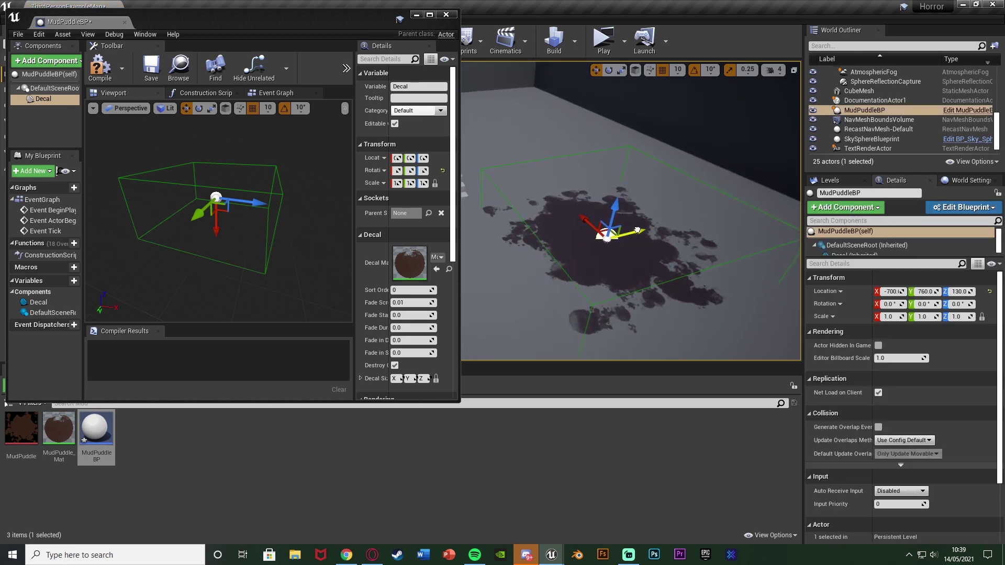
# Move the placed MudPuddleBP actor to 850 on the Y axis and add a Box collision component to the blueprint.
pyautogui.moveTo(637, 230); pyautogui.dragTo(664, 219)
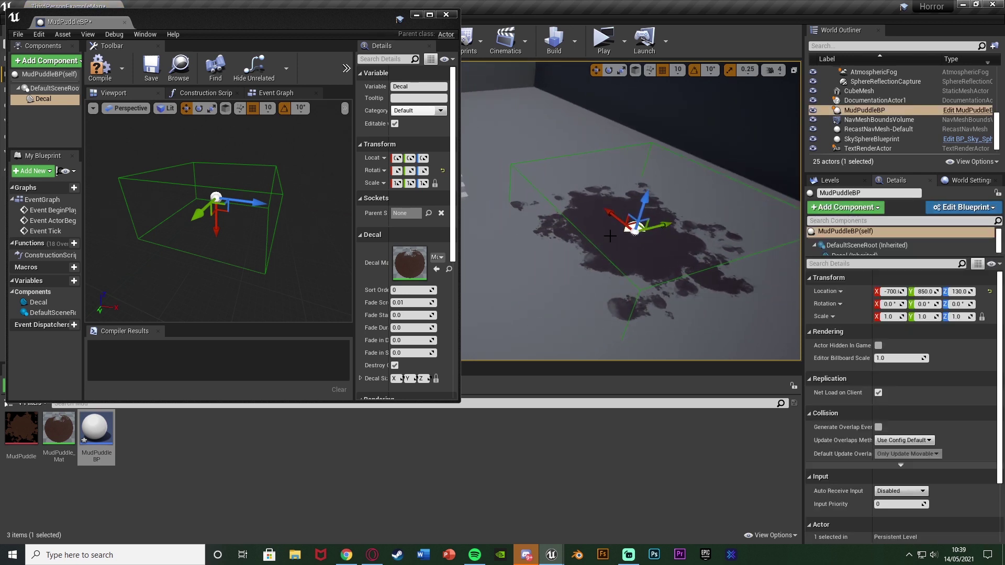
pyautogui.click(57, 129)
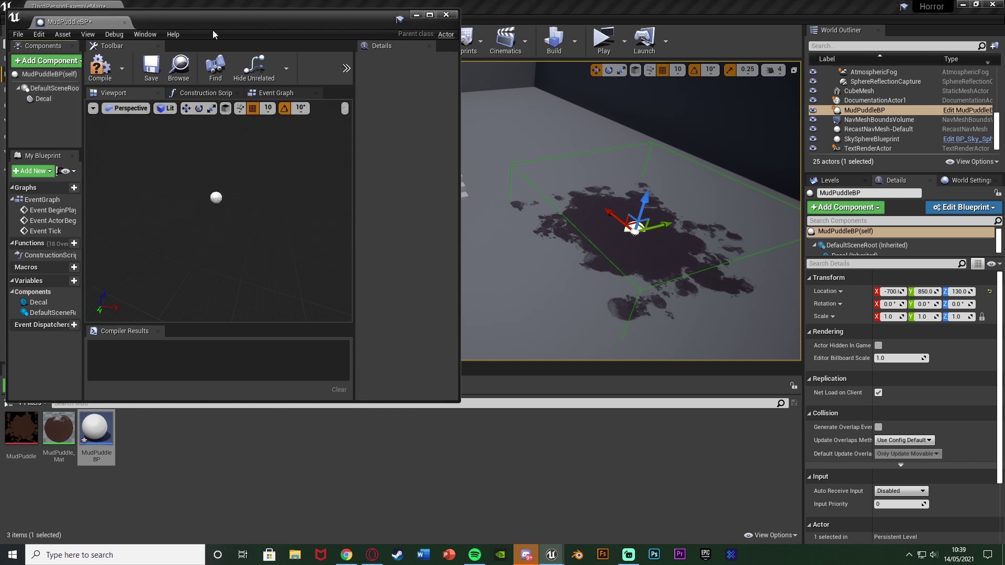
pyautogui.click(47, 62)
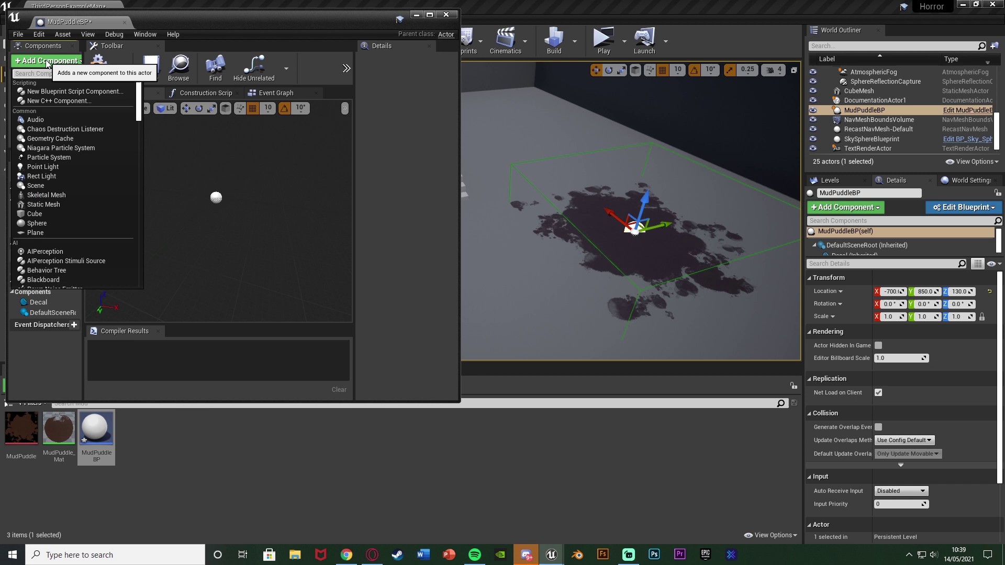
pyautogui.write('boi')
pyautogui.press('BackSpace')
pyautogui.write('x')
pyautogui.press('Return')
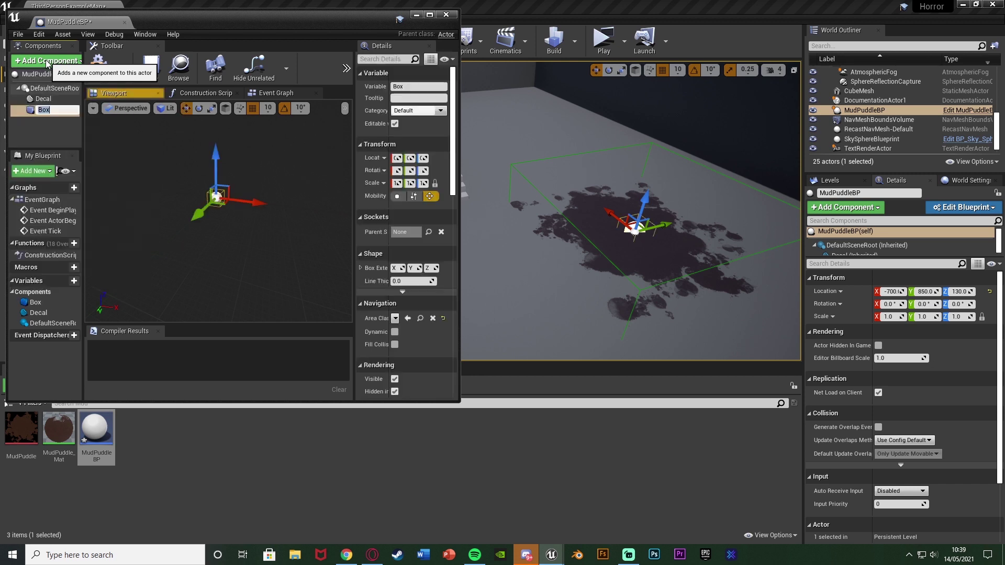
pyautogui.press('Return')
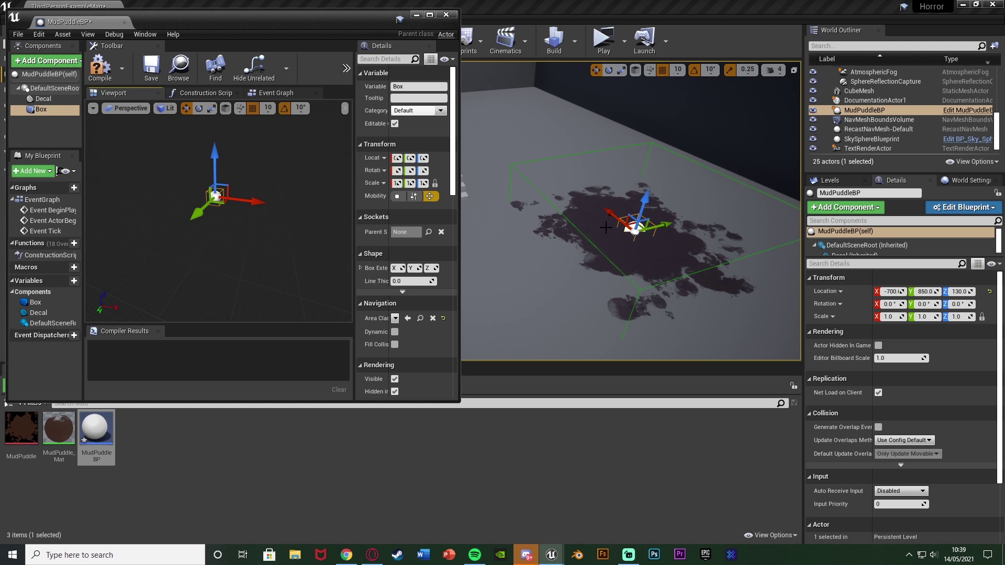
# Scale the Box component to 8.25 in X and Y and 0.5 in Z so it covers the puddle decal as a flat slab.
pyautogui.press('space')
pyautogui.press('space')
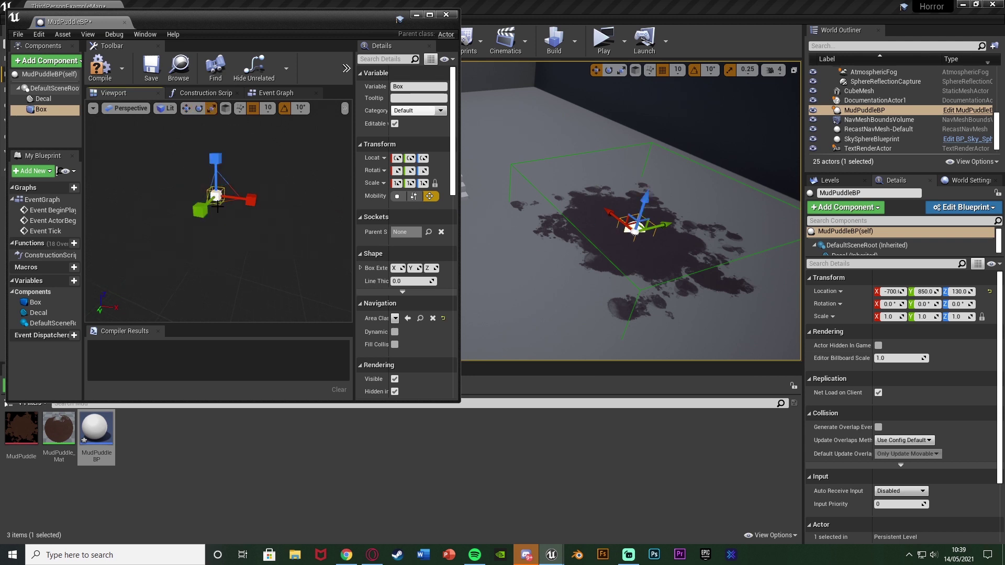
pyautogui.moveTo(215, 196); pyautogui.dragTo(215, 168)
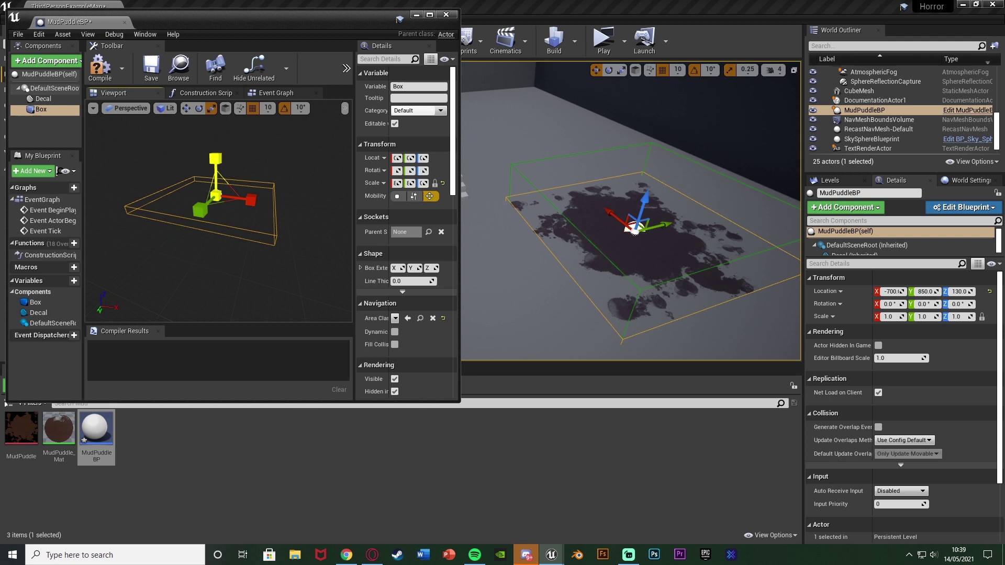
pyautogui.press('w')
pyautogui.moveTo(623, 219); pyautogui.dragTo(686, 219, button='right')
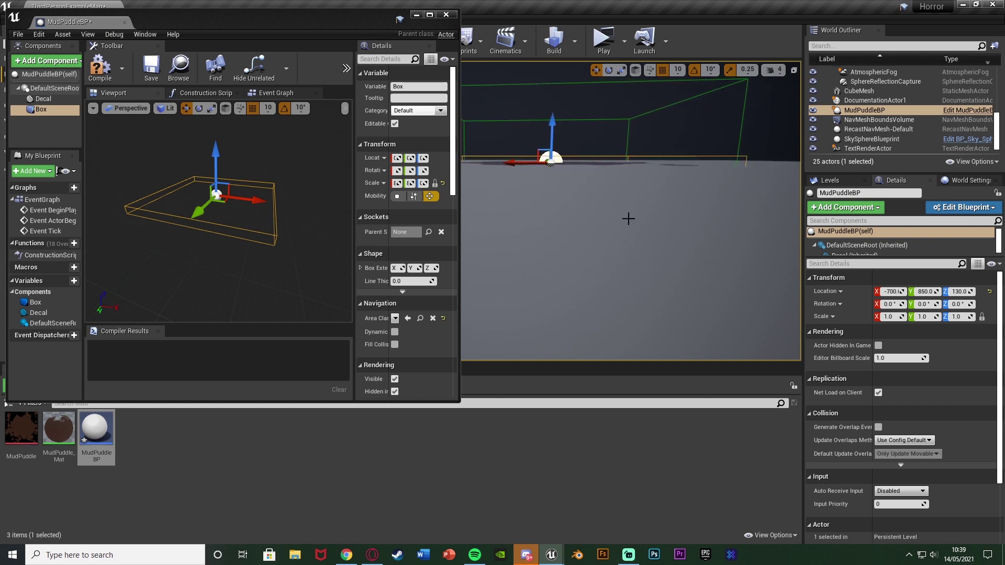
# Maximize the MudPuddleBP blueprint editor, then compile and save the blueprint.
pyautogui.doubleClick(343, 19)
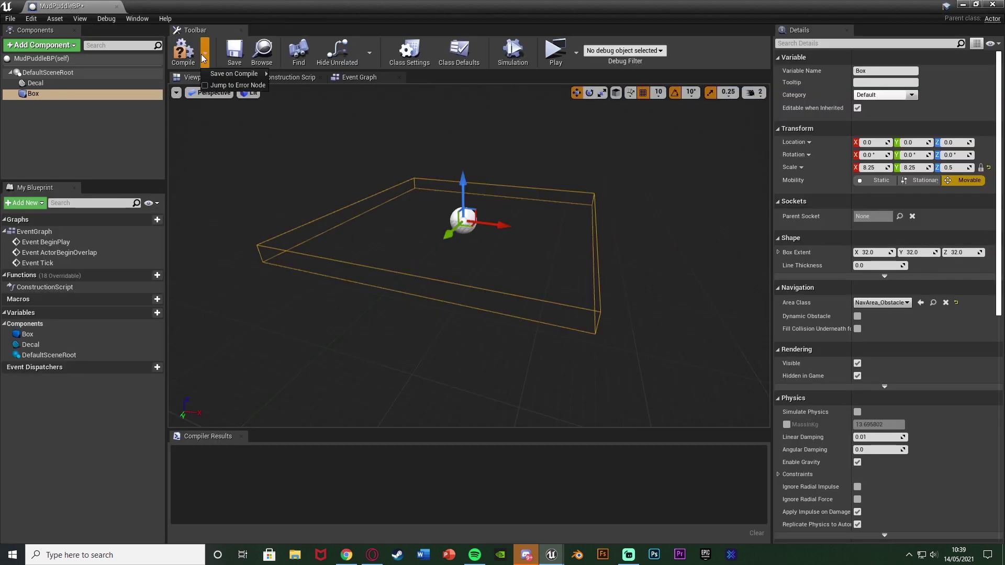
pyautogui.click(183, 51)
pyautogui.click(235, 52)
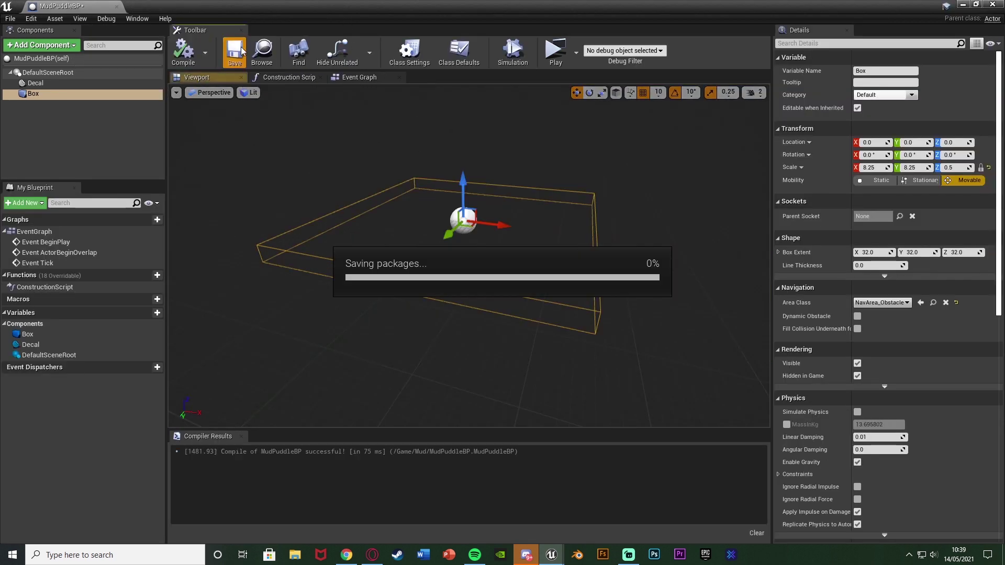
# Delete all default event nodes from the MudPuddleBP Event Graph.
pyautogui.click(362, 78)
pyautogui.moveTo(394, 153); pyautogui.dragTo(563, 418)
pyautogui.press('Delete')
# Add On Component Begin Overlap and On Component End Overlap events for the Box and stack the two nodes in the graph.
pyautogui.rightClick(60, 94)
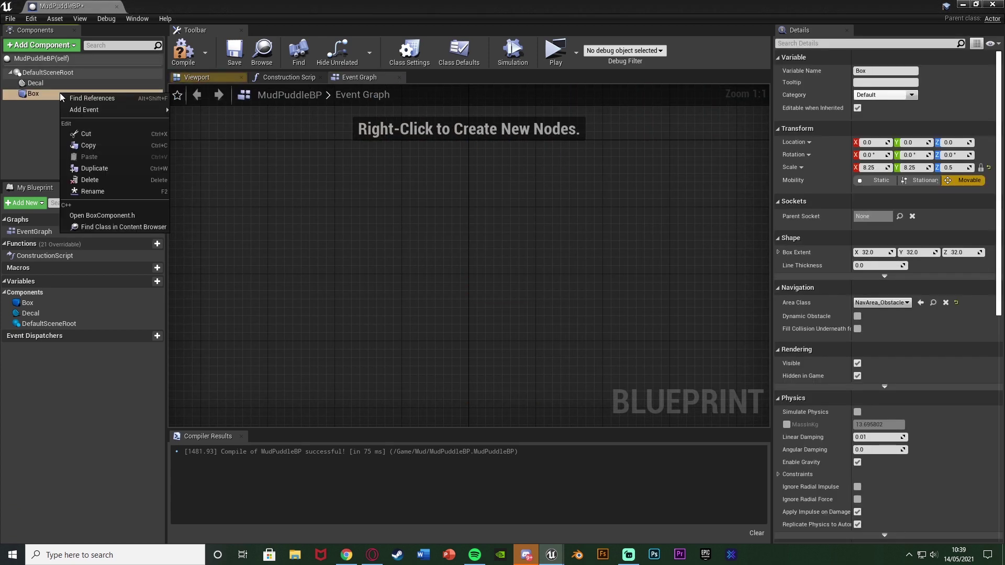
pyautogui.moveTo(156, 111)
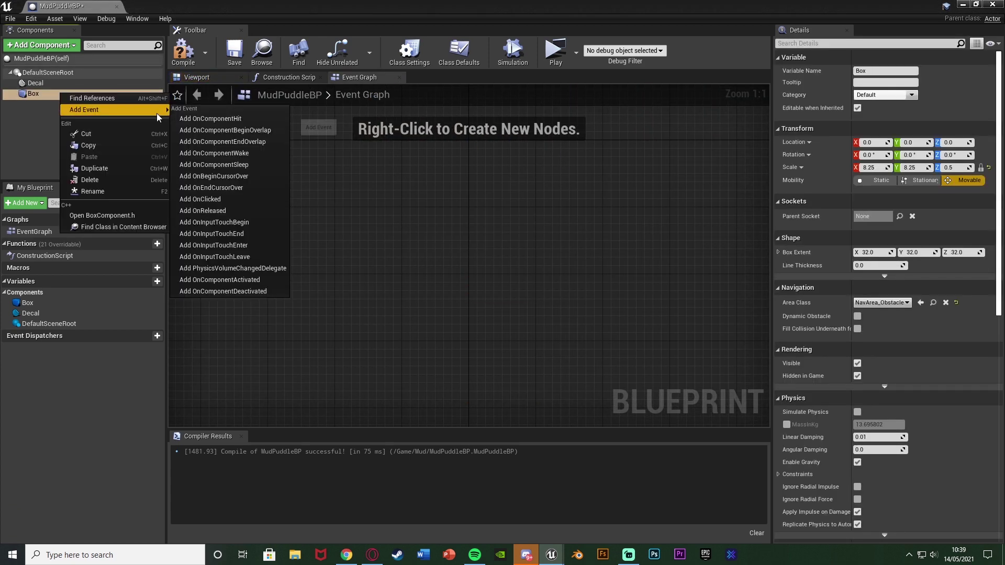
pyautogui.click(215, 129)
pyautogui.rightClick(36, 93)
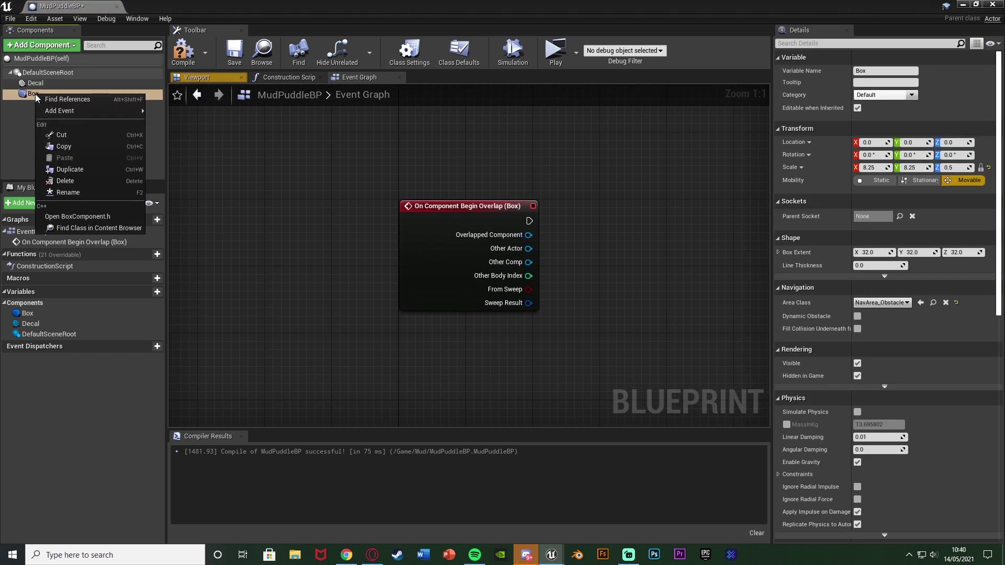
pyautogui.moveTo(80, 111)
pyautogui.click(184, 131)
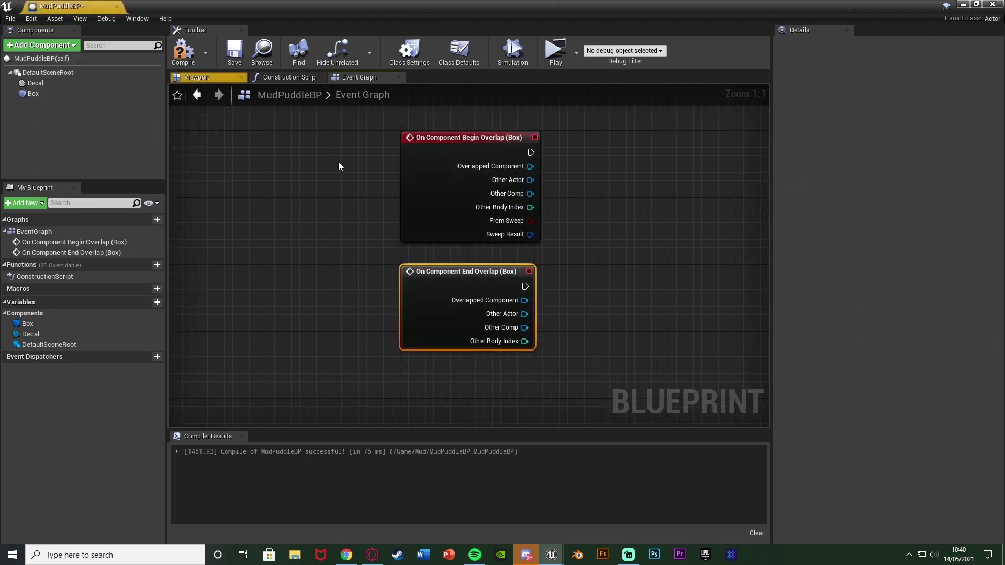
pyautogui.moveTo(627, 241); pyautogui.dragTo(609, 395, button='right')
pyautogui.moveTo(251, 245); pyautogui.dragTo(441, 391)
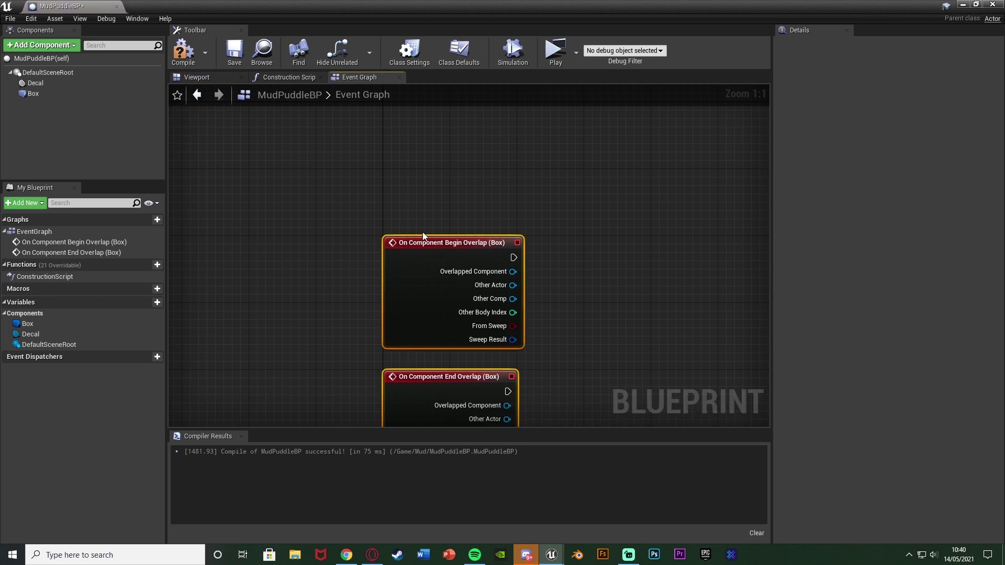
pyautogui.moveTo(424, 235); pyautogui.dragTo(433, 349, button='right')
pyautogui.moveTo(429, 378); pyautogui.dragTo(432, 251)
pyautogui.moveTo(578, 290); pyautogui.dragTo(523, 213, button='right')
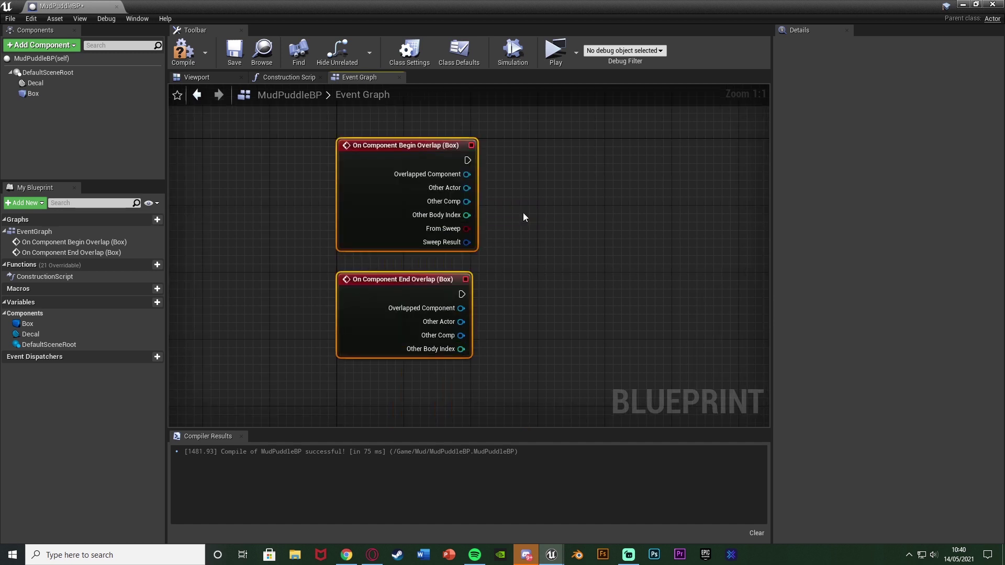
# Add a Cast To ThirdPersonCharacter node from the Begin Overlap event's Other Actor and align it beside the event.
pyautogui.moveTo(467, 187); pyautogui.dragTo(526, 167)
pyautogui.write('cast to')
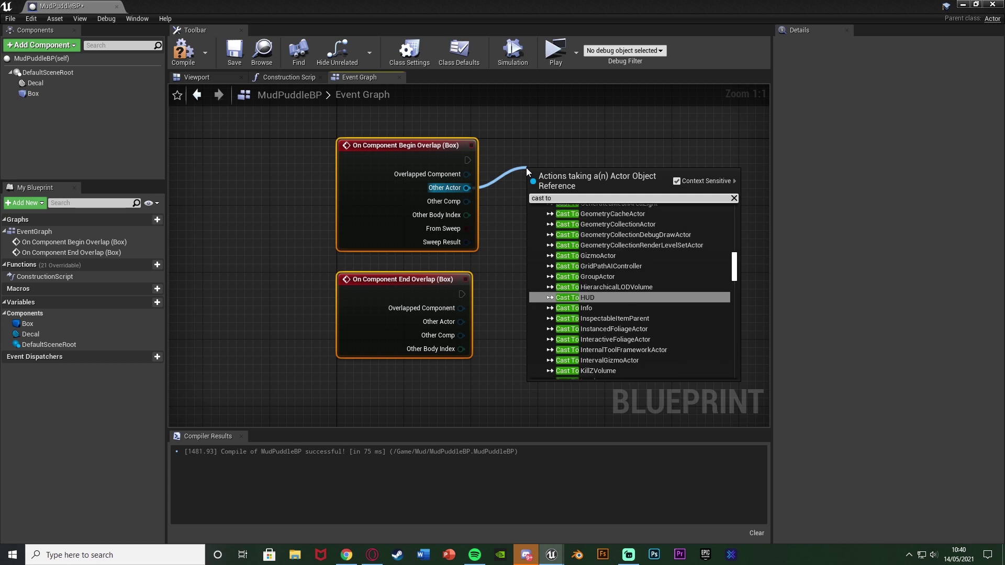
pyautogui.write(' third')
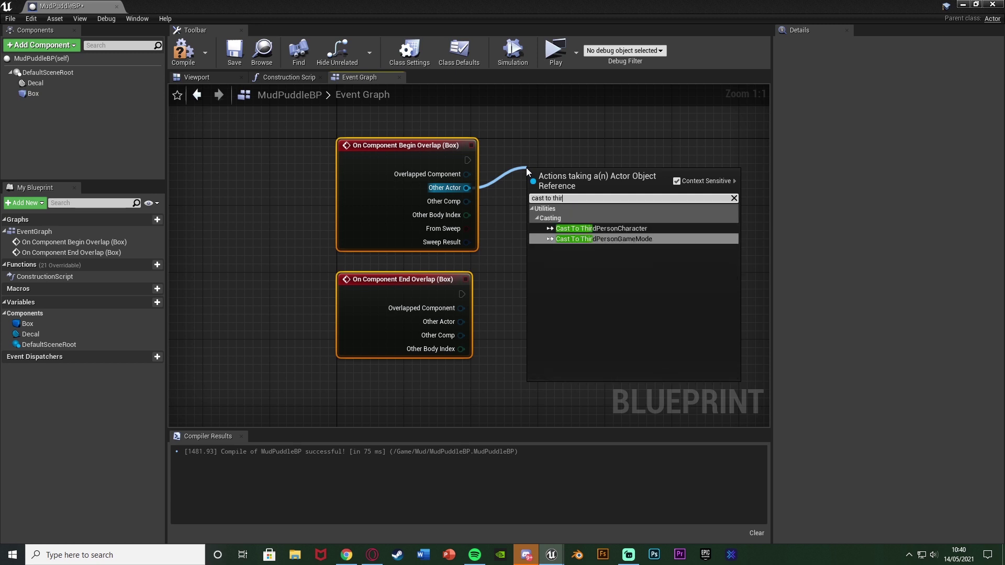
pyautogui.press('Up')
pyautogui.press('Return')
pyautogui.moveTo(548, 176); pyautogui.dragTo(517, 151)
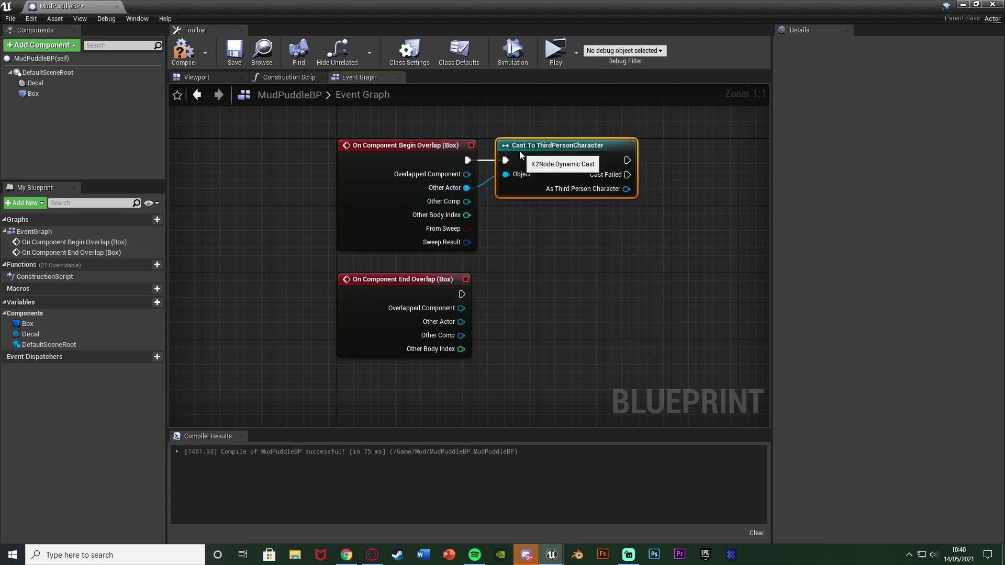
pyautogui.click(544, 292)
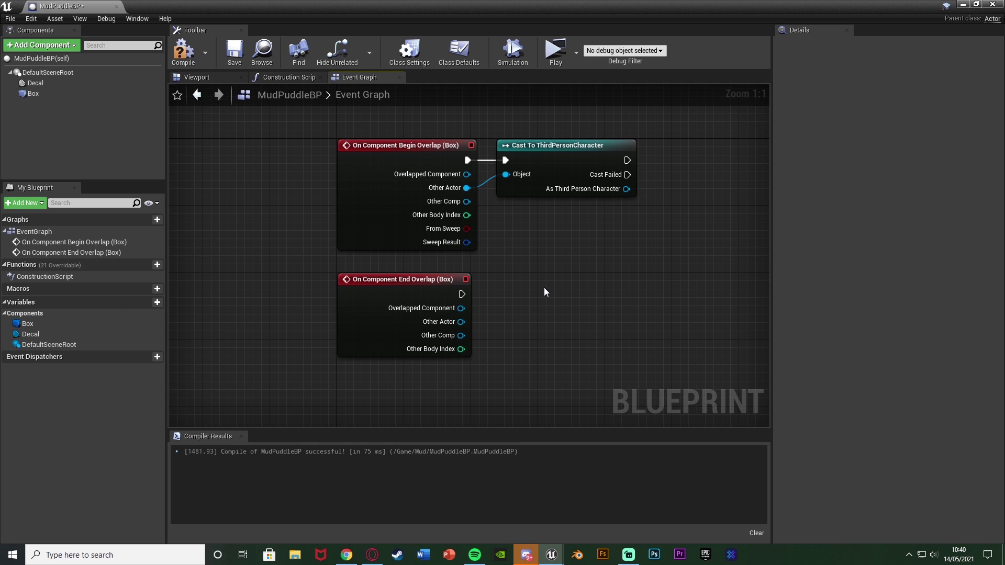
# Duplicate the Cast To ThirdPersonCharacter node for the End Overlap event and wire its execution and Other Actor into it.
pyautogui.moveTo(545, 288); pyautogui.dragTo(451, 292, button='right')
pyautogui.click(460, 183)
pyautogui.hotkey('ctrl', 'c')
pyautogui.hotkey('ctrl', 'v')
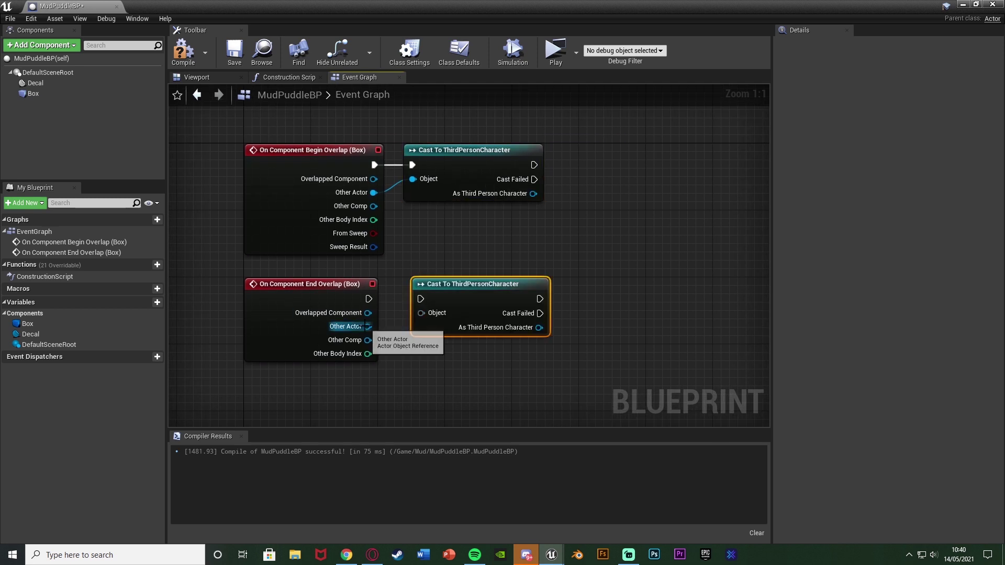
pyautogui.moveTo(368, 326); pyautogui.dragTo(385, 306)
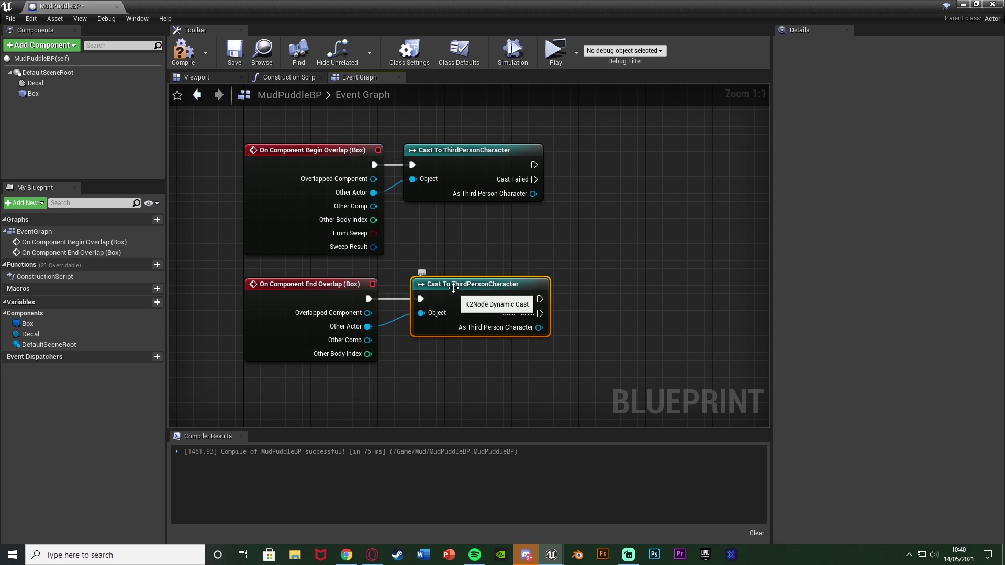
# Add a Get Character Movement node from the Begin Overlap cast's As Third Person Character output and place it beside the cast.
pyautogui.moveTo(535, 201); pyautogui.dragTo(467, 250, button='right')
pyautogui.moveTo(465, 243); pyautogui.dragTo(539, 239)
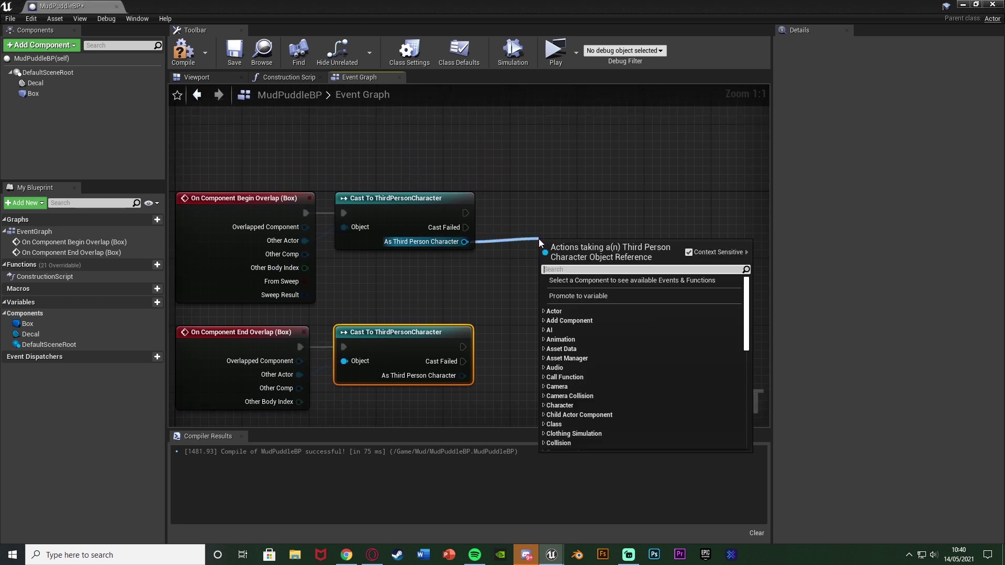
pyautogui.write('get character mo')
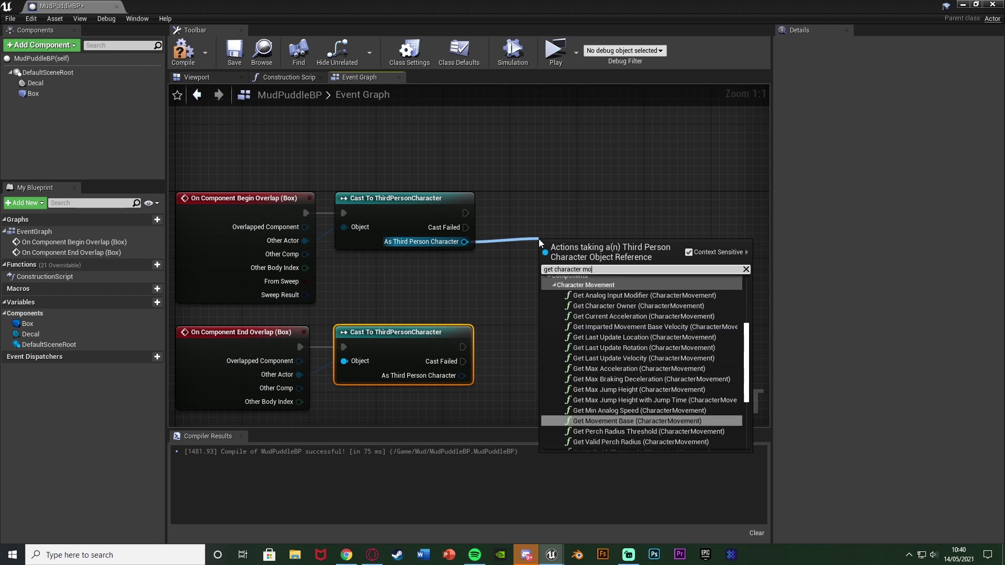
pyautogui.write('vement')
pyautogui.scroll(-5, 676, 402)
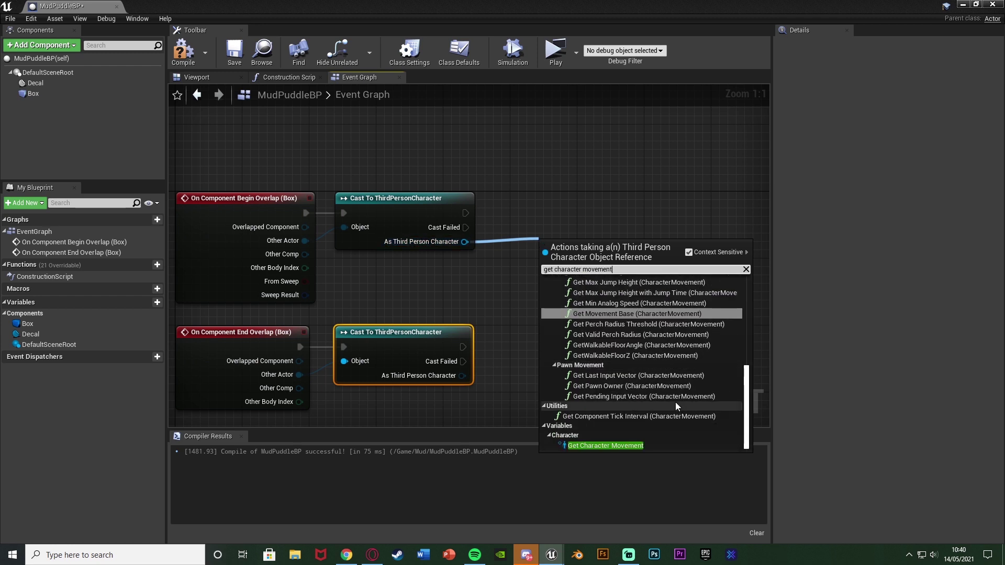
pyautogui.click(606, 446)
pyautogui.moveTo(583, 255); pyautogui.dragTo(543, 246)
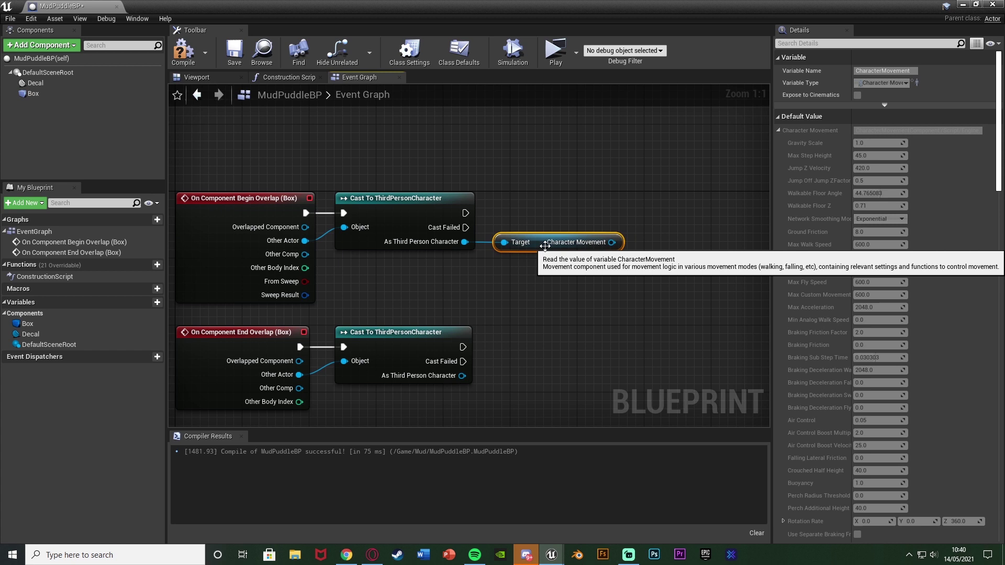
# Add a Set Max Walk Speed node from Character Movement and connect its execution to the Begin Overlap cast.
pyautogui.moveTo(612, 242); pyautogui.dragTo(648, 243)
pyautogui.write('set max walk')
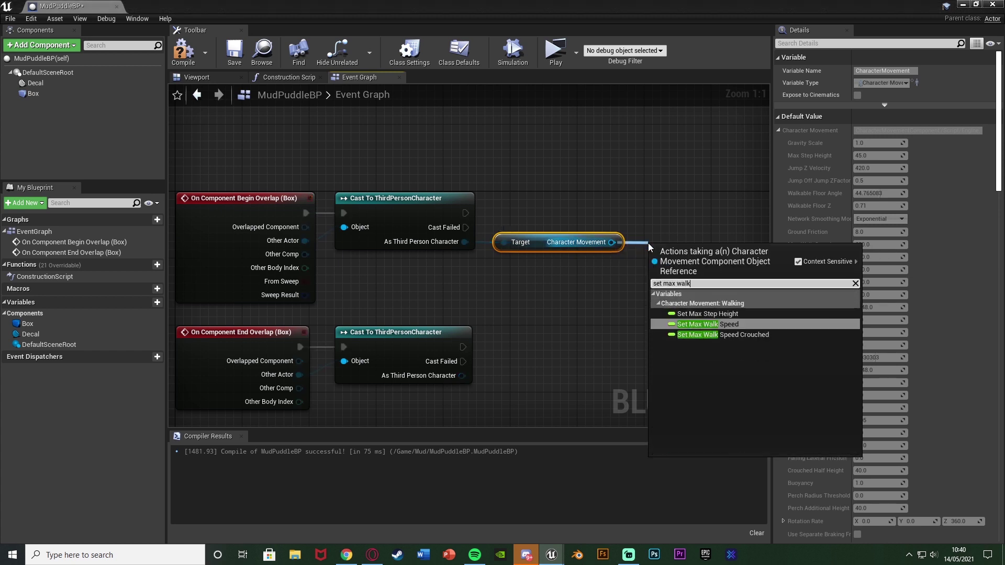
pyautogui.press('Return')
pyautogui.moveTo(654, 255); pyautogui.dragTo(465, 213)
pyautogui.moveTo(701, 257); pyautogui.dragTo(700, 224)
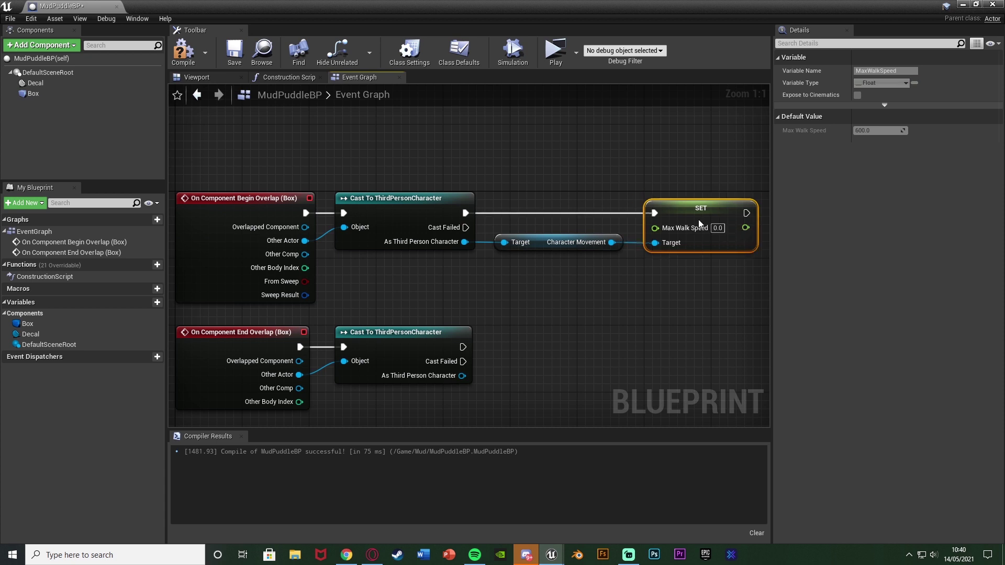
# Duplicate the Character Movement and Set Max Walk Speed nodes for the End Overlap chain and wire them to its cast.
pyautogui.moveTo(587, 186); pyautogui.dragTo(693, 322)
pyautogui.moveTo(564, 378); pyautogui.dragTo(533, 286, button='right')
pyautogui.hotkey('ctrl', 'c')
pyautogui.hotkey('ctrl', 'v')
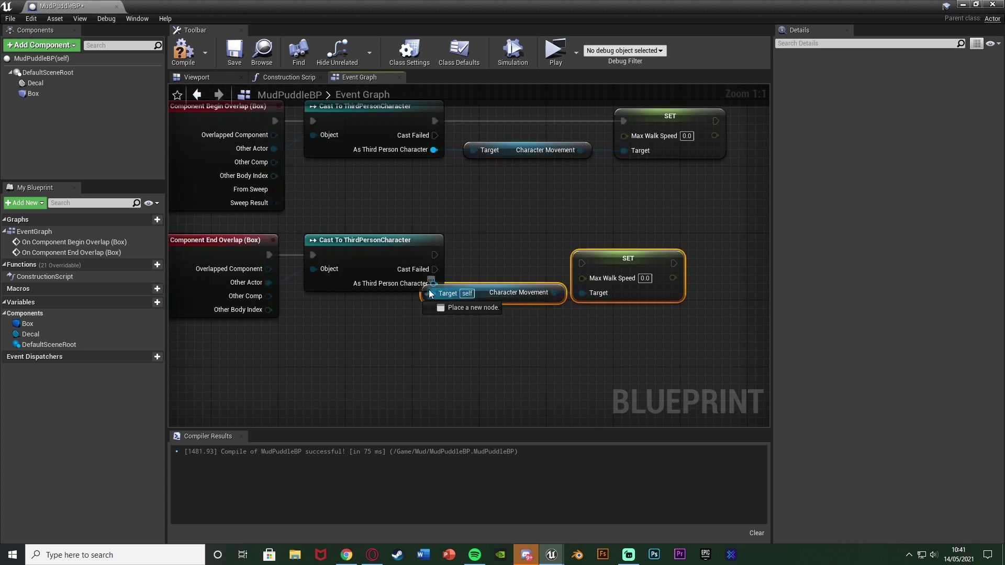
pyautogui.moveTo(434, 255); pyautogui.dragTo(669, 253)
pyautogui.click(586, 312)
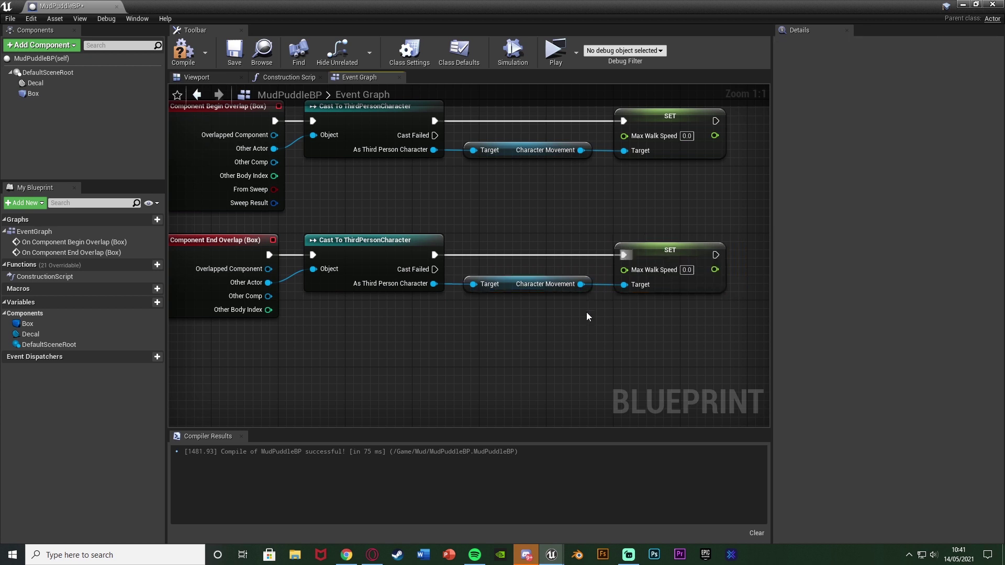
# Set Max Walk Speed to 600 on the End Overlap chain's SET node.
pyautogui.moveTo(225, 244); pyautogui.dragTo(285, 240, button='right')
pyautogui.moveTo(627, 270); pyautogui.dragTo(522, 300, button='right')
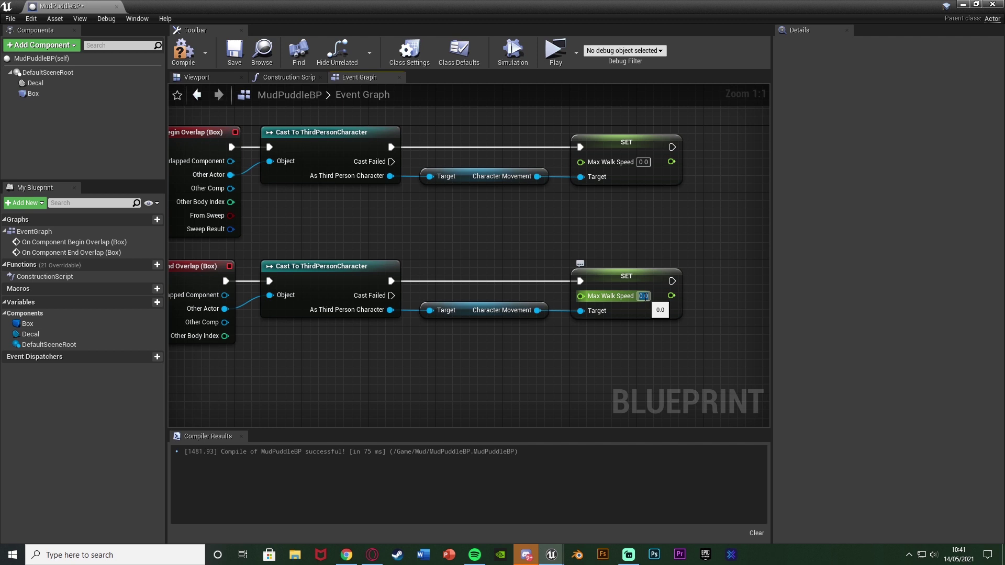
pyautogui.write('00')
pyautogui.press('Return')
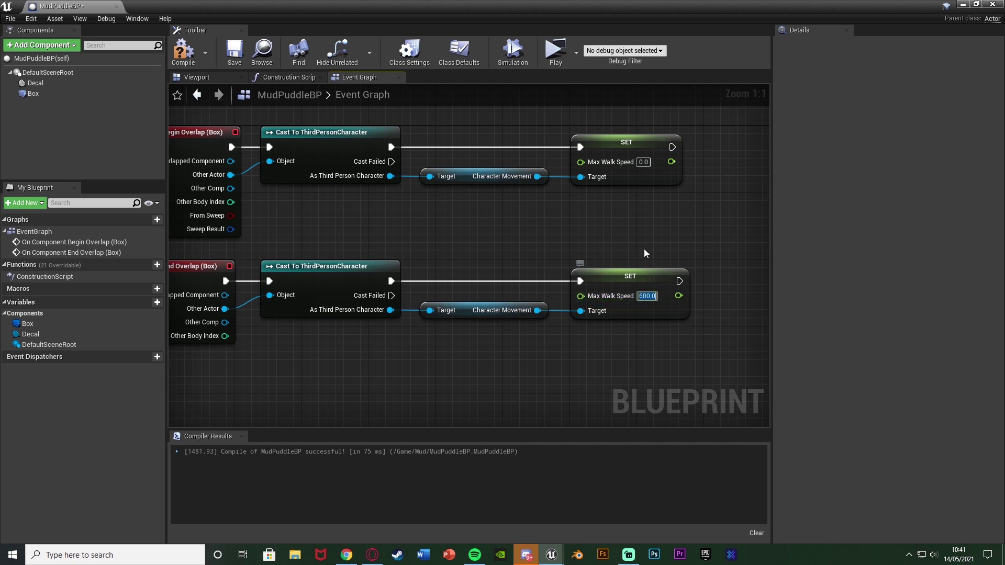
pyautogui.click(647, 310)
pyautogui.click(648, 348)
# Set Max Walk Speed to 150 on the Begin Overlap chain's SET node.
pyautogui.moveTo(483, 124); pyautogui.dragTo(511, 198, button='right')
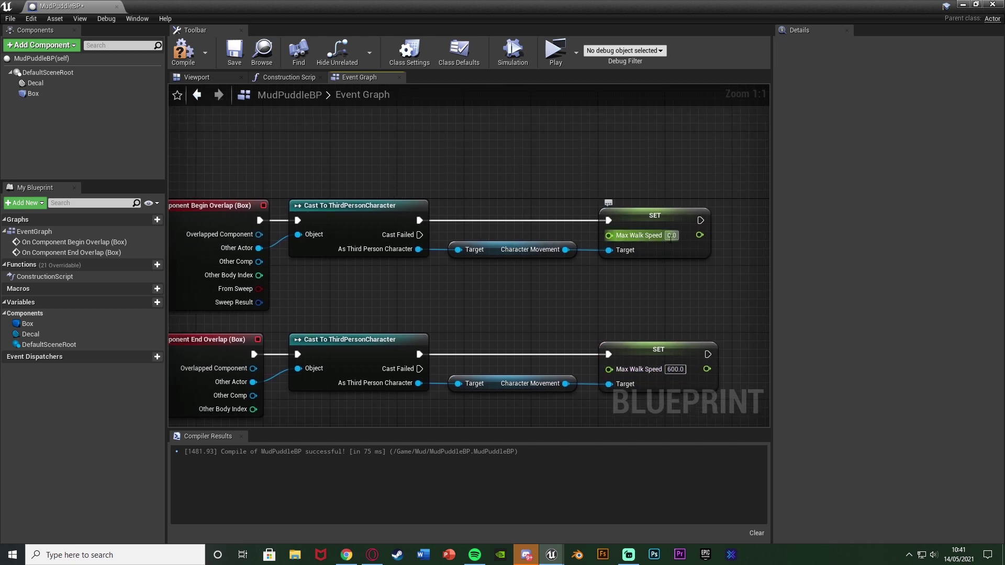
pyautogui.write('150')
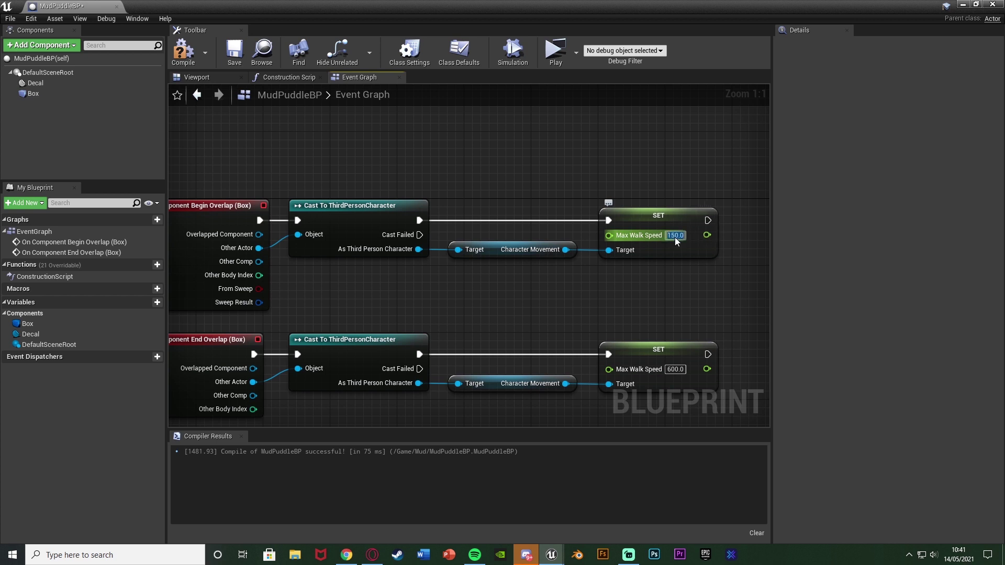
pyautogui.press('Return')
pyautogui.moveTo(674, 288); pyautogui.dragTo(664, 241, button='right')
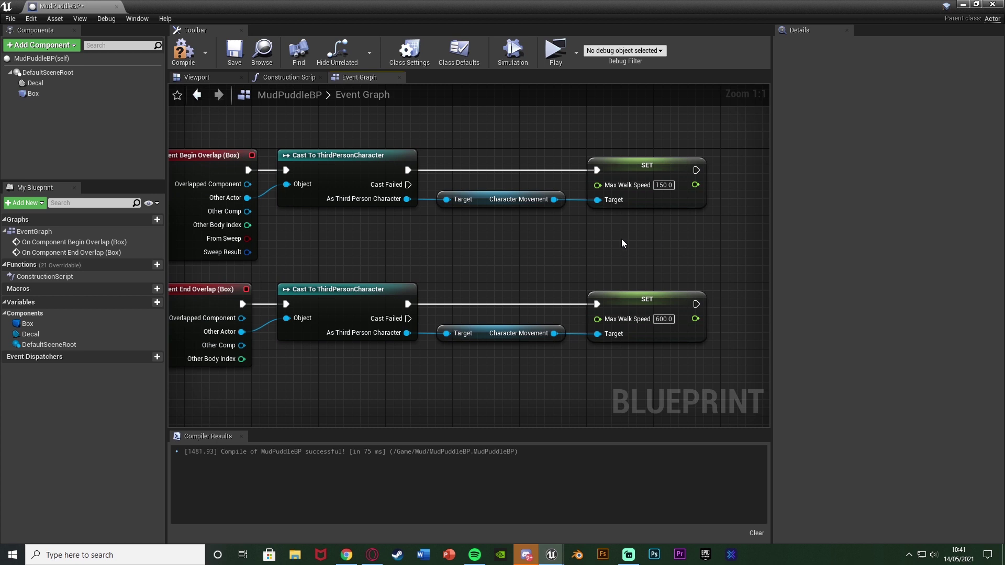
# Compile and save the mud puddle Blueprint, closing its editor to return to the level.
pyautogui.click(183, 51)
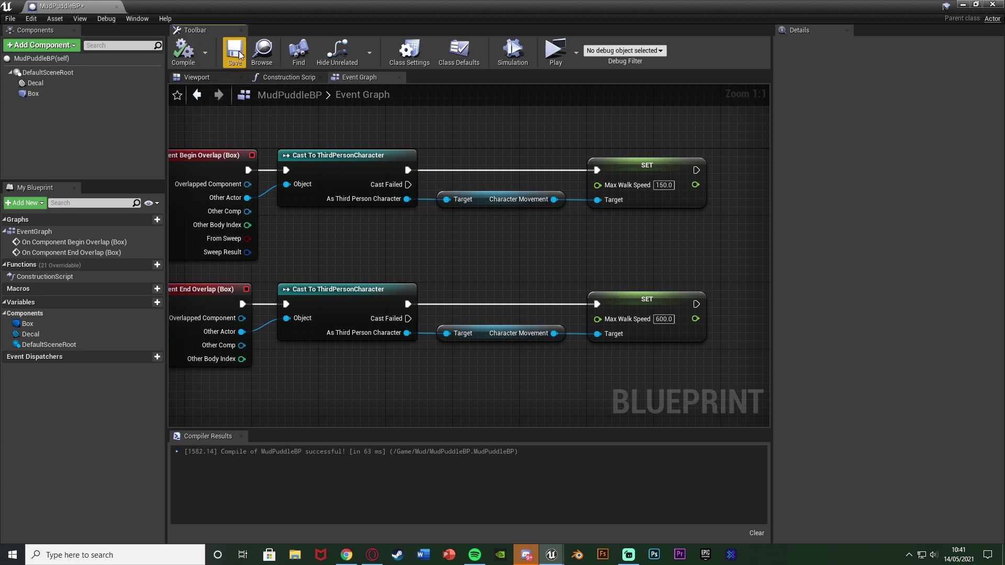
pyautogui.click(234, 51)
pyautogui.click(991, 5)
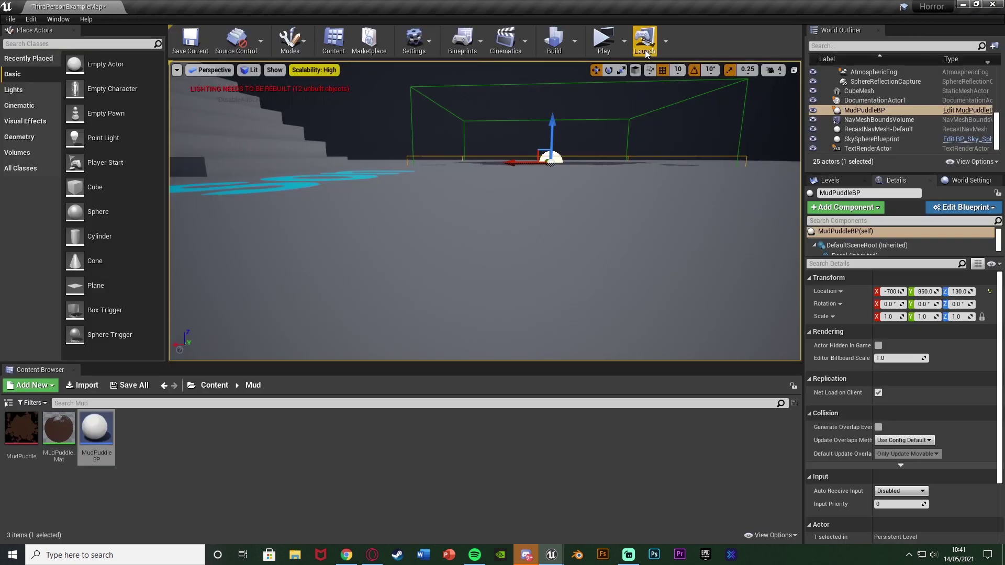
# Play the level and run the character repeatedly into and out of the mud puddle, including a jump, to test the walk speed change.
pyautogui.click(615, 43)
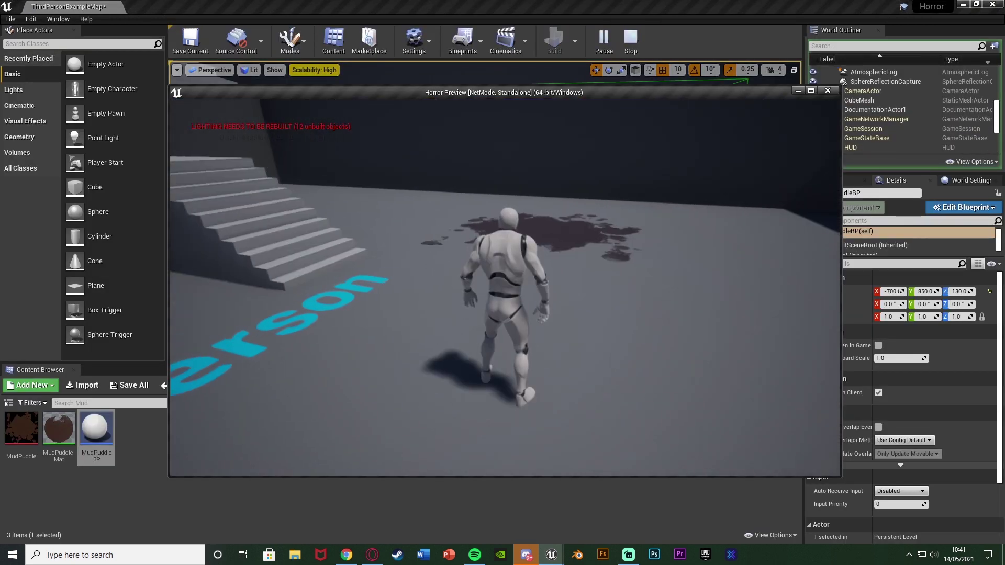
pyautogui.press('d')
pyautogui.press('s')
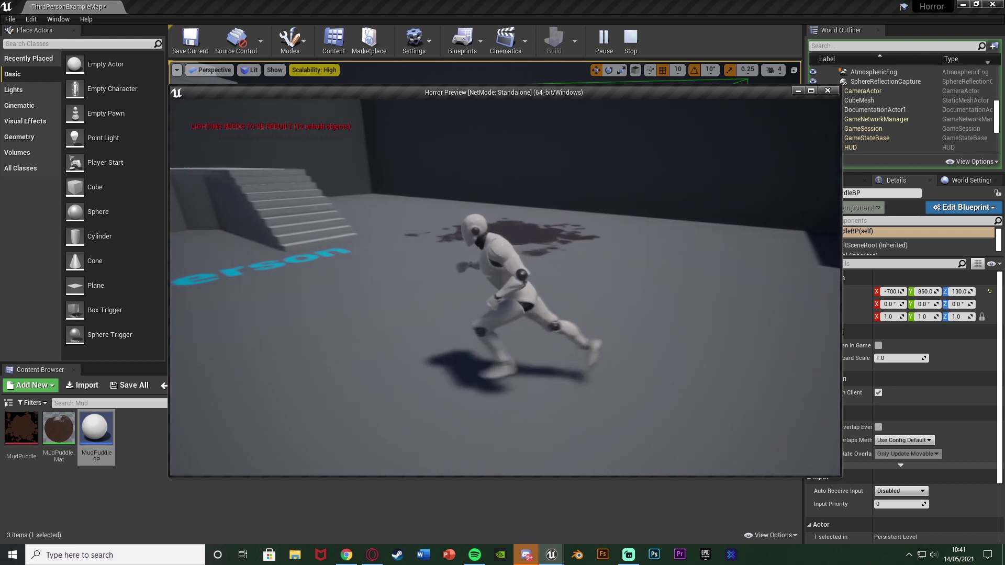
pyautogui.press('w')
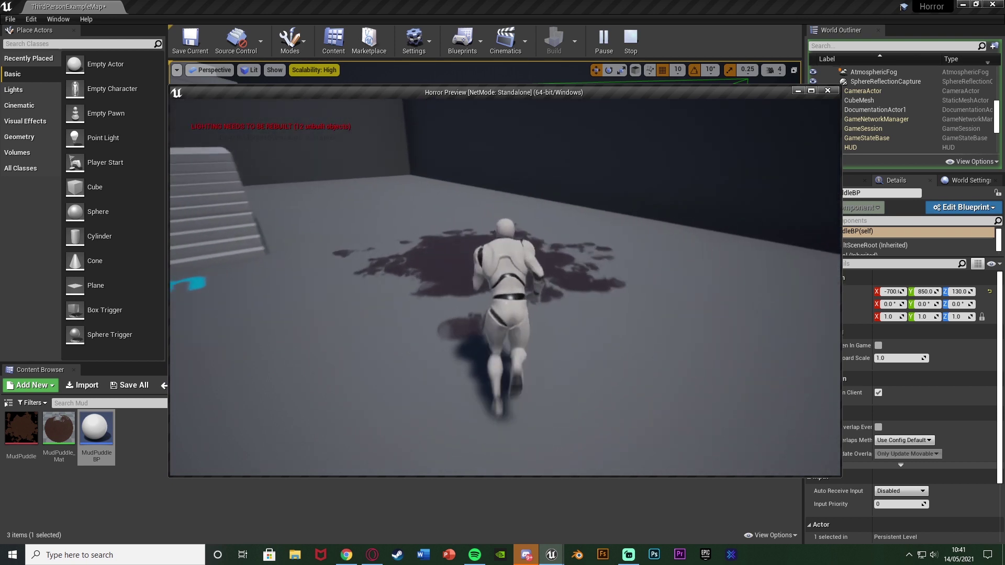
pyautogui.press('a')
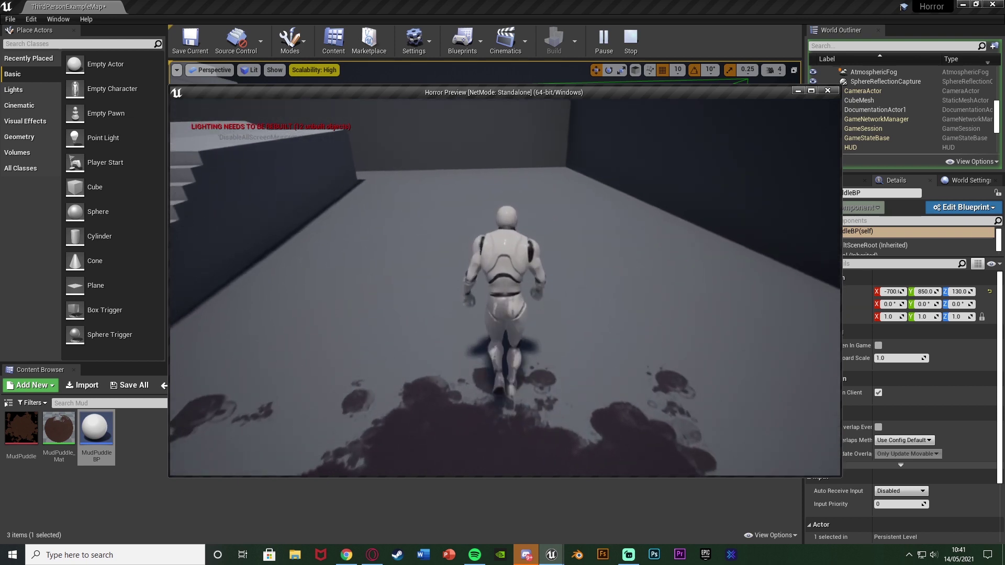
pyautogui.press('d')
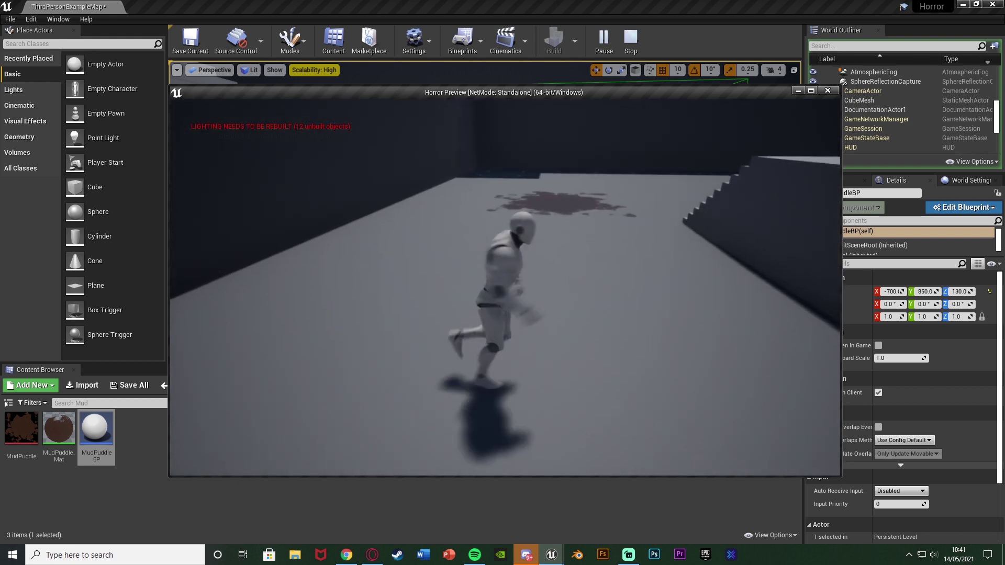
pyautogui.press('w')
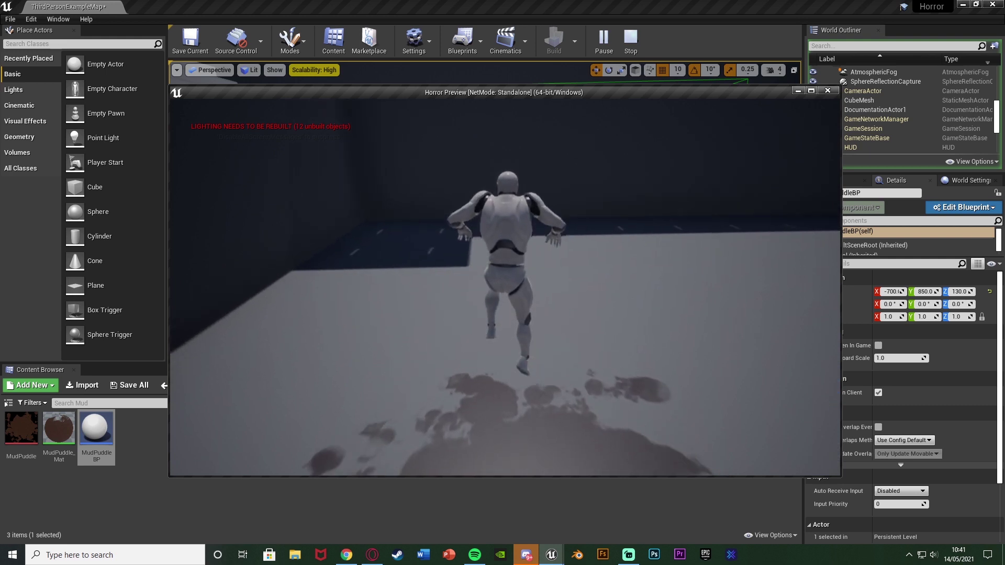
pyautogui.press('d')
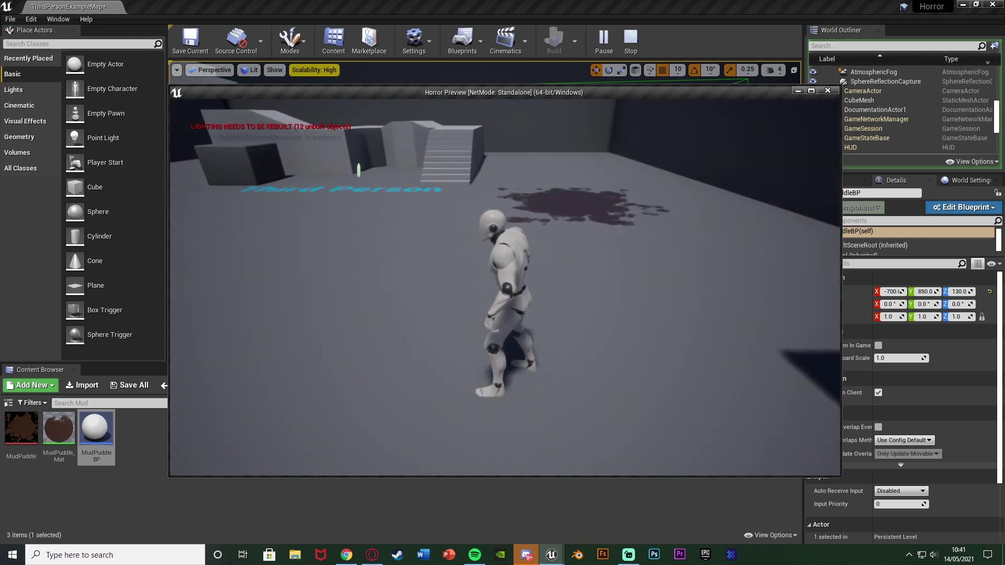
pyautogui.press('w')
pyautogui.press('space')
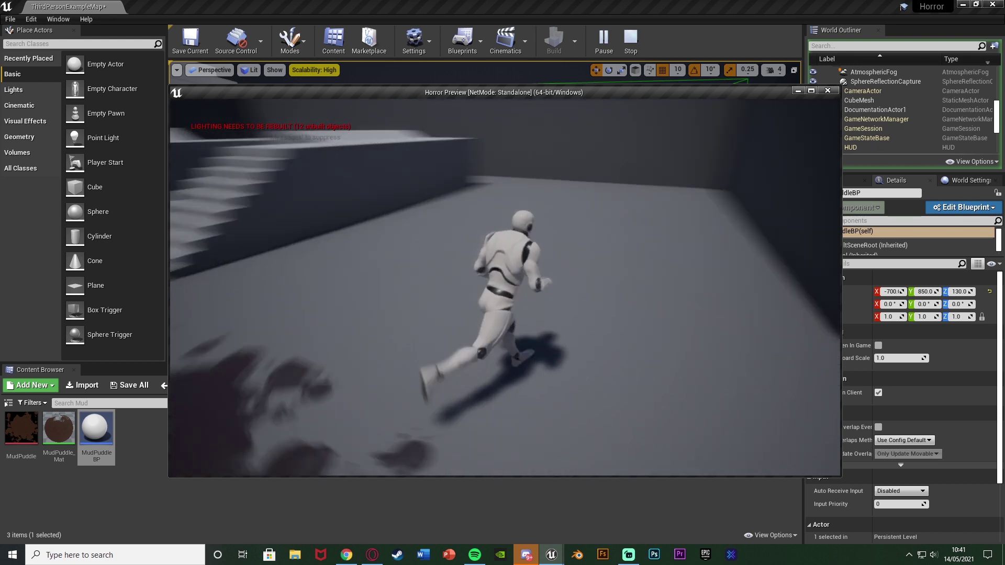
pyautogui.press('s')
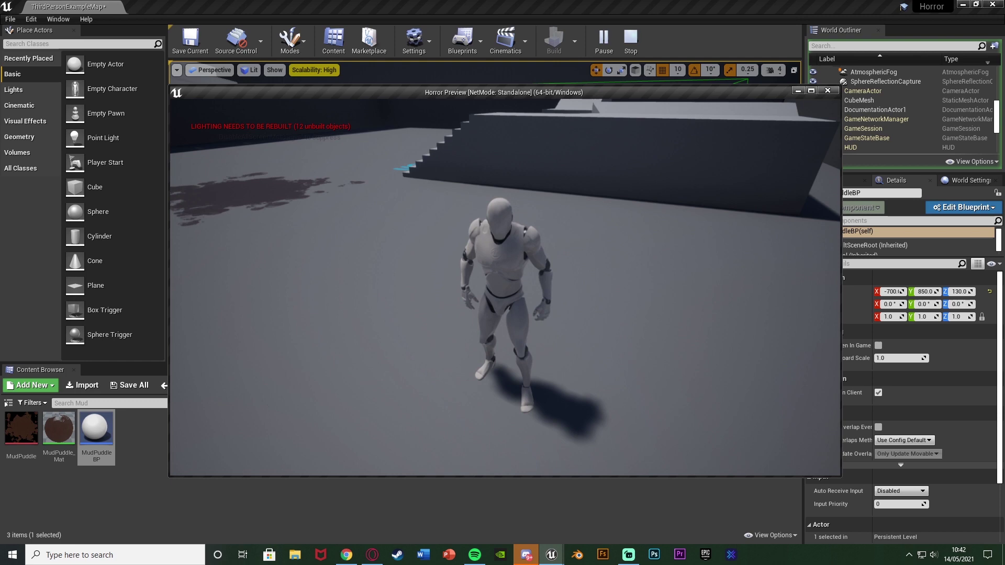
pyautogui.press('w')
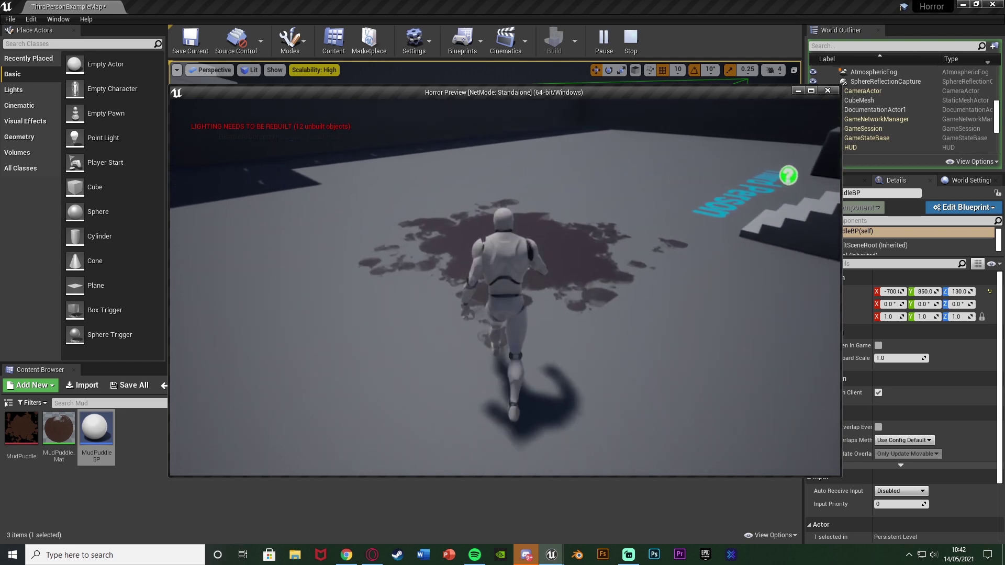
pyautogui.press('a')
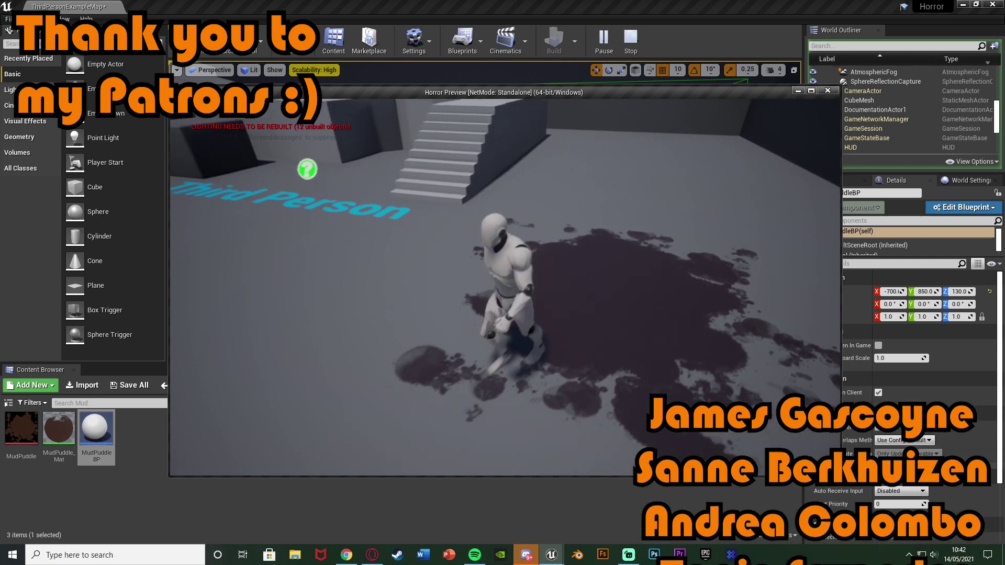
pyautogui.press('w')
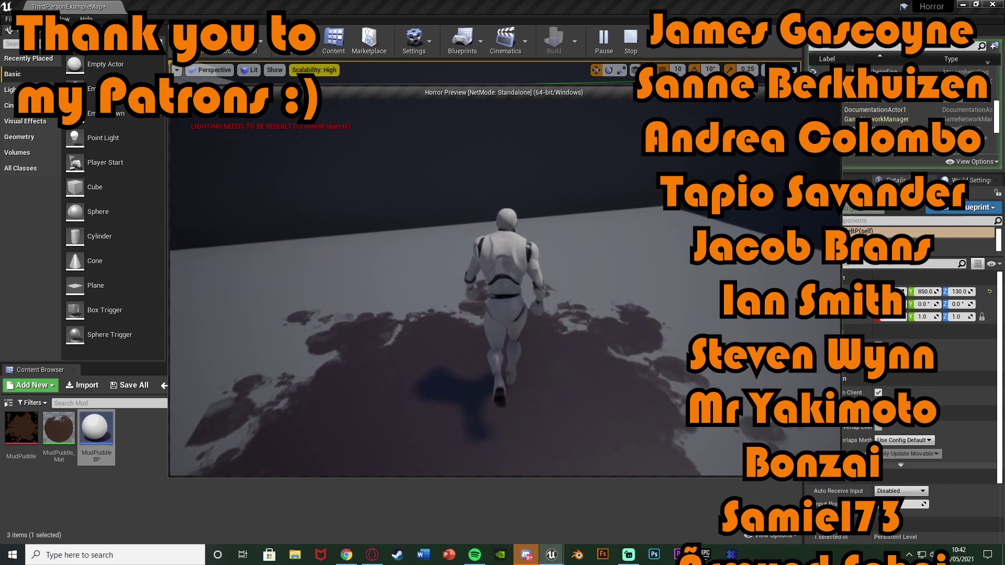
pyautogui.press('a')
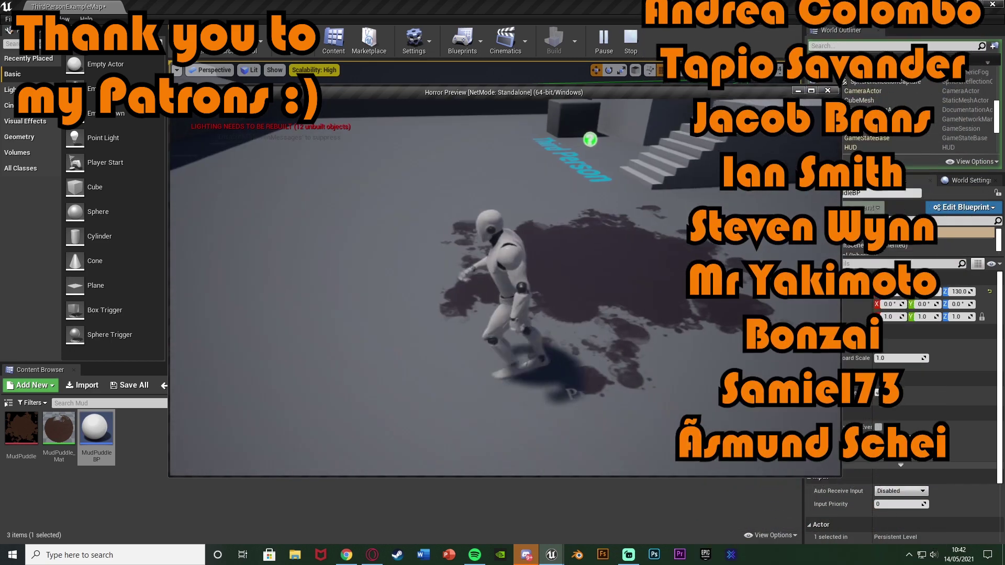